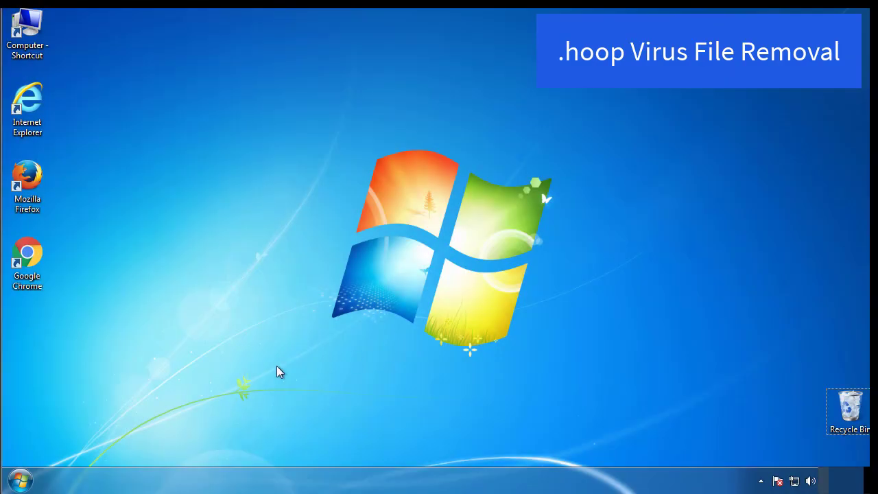
# Enable minimal safe boot for Windows 7 in System Configuration (msconfig) and restart the computer.
pyautogui.click(21, 480)
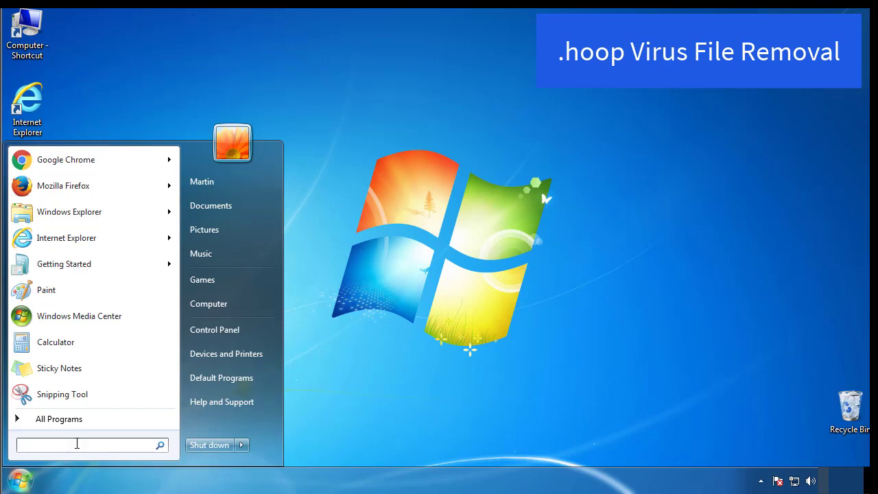
pyautogui.write('msconfig')
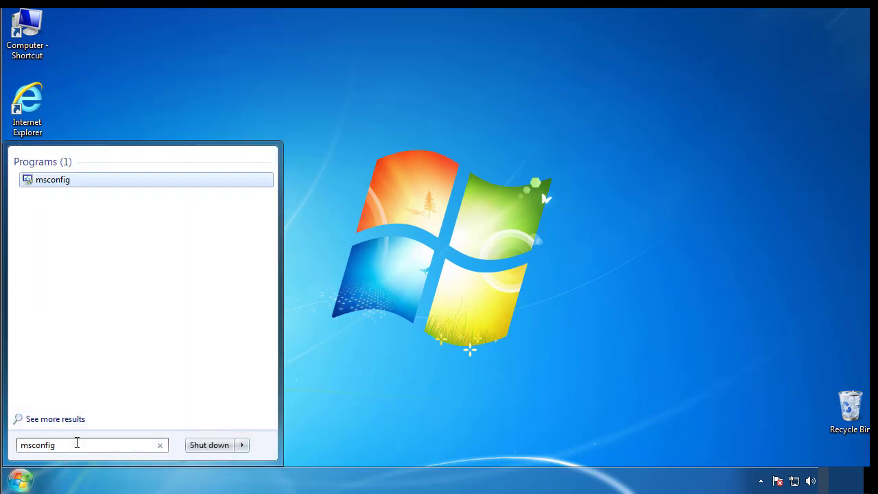
pyautogui.press('Return')
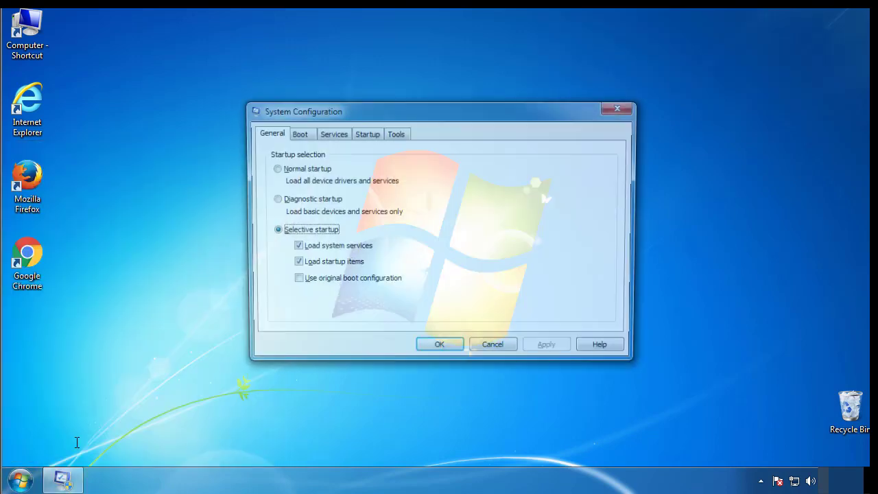
pyautogui.click(296, 134)
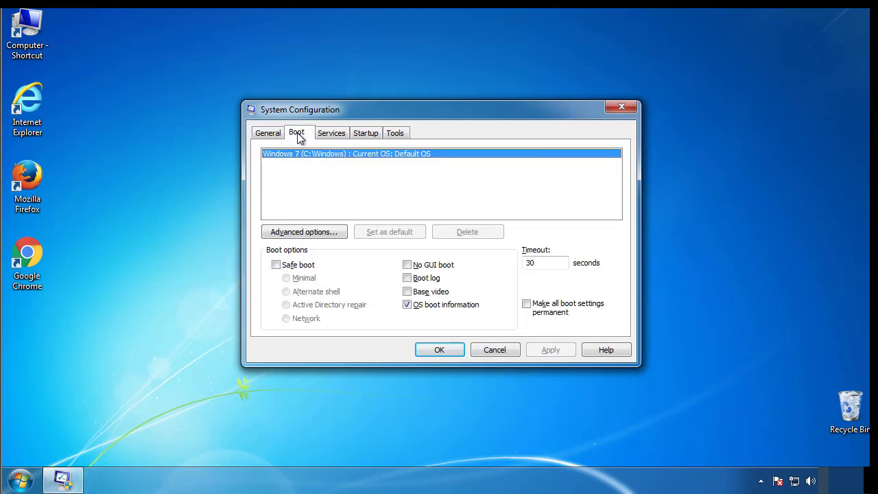
pyautogui.click(275, 265)
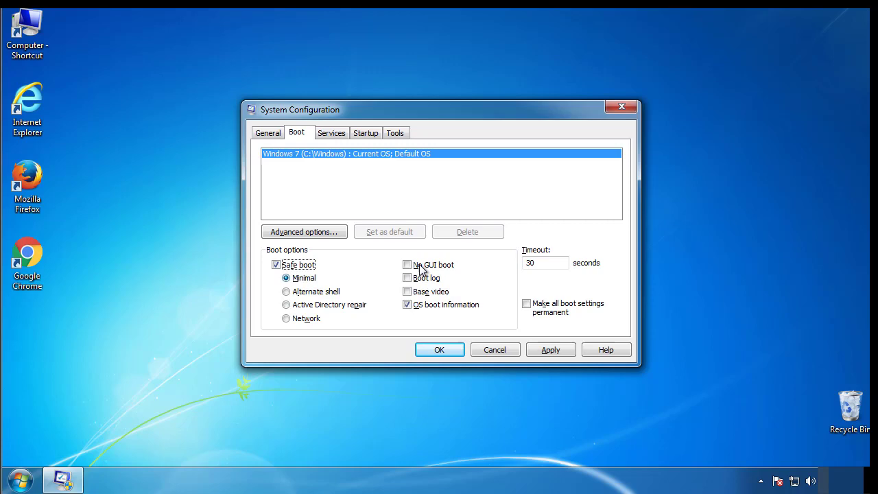
pyautogui.click(445, 350)
pyautogui.click(398, 266)
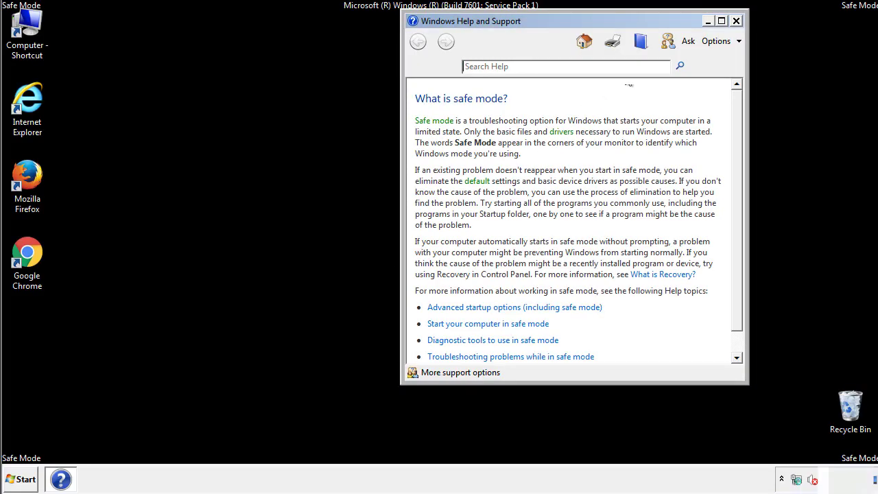
# Close the safe mode help and confirm Folder Options with hidden files, folders, and drives shown.
pyautogui.click(736, 20)
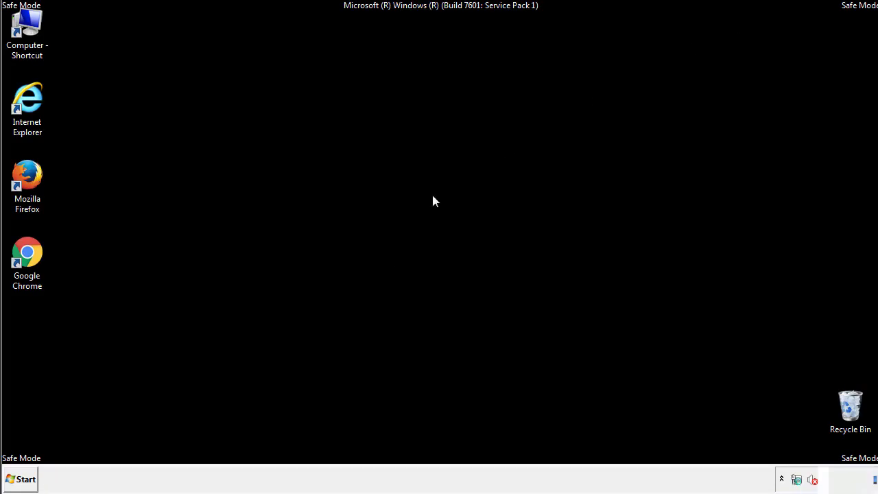
pyautogui.click(26, 478)
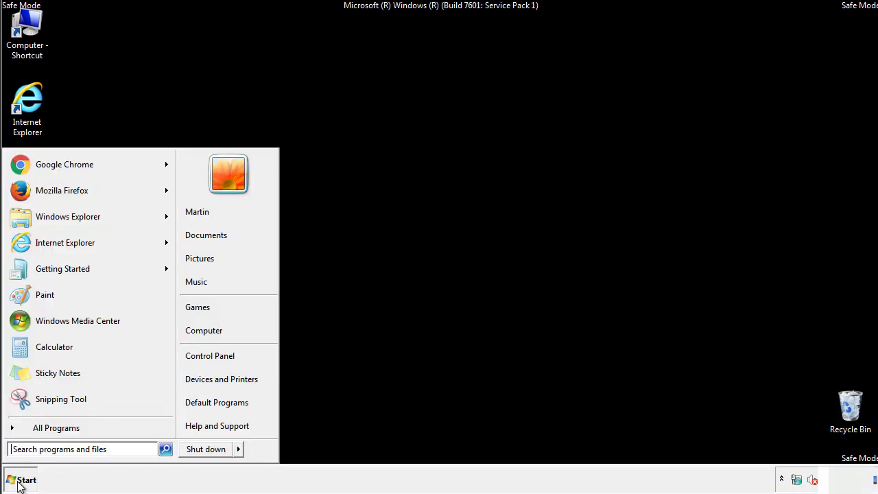
pyautogui.click(219, 355)
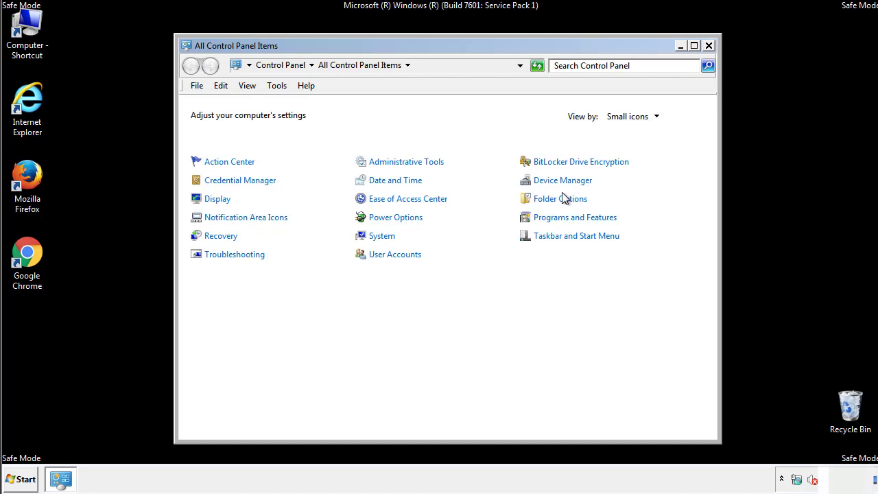
pyautogui.click(561, 199)
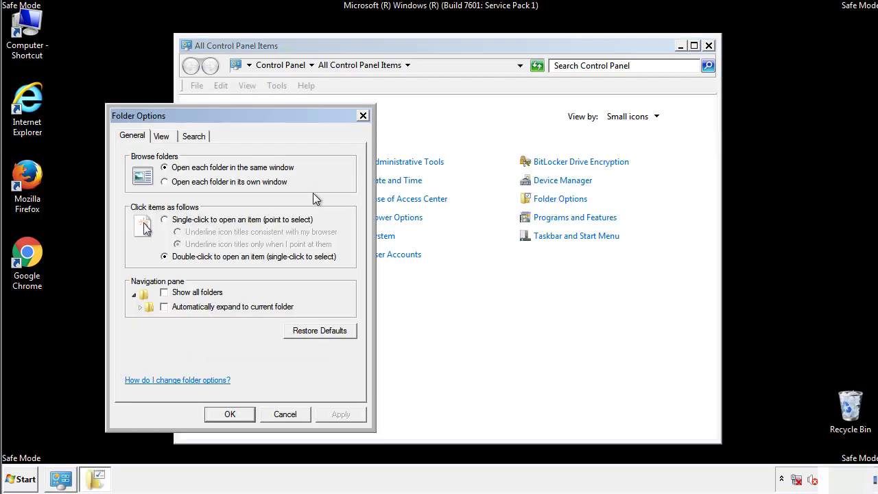
pyautogui.click(164, 139)
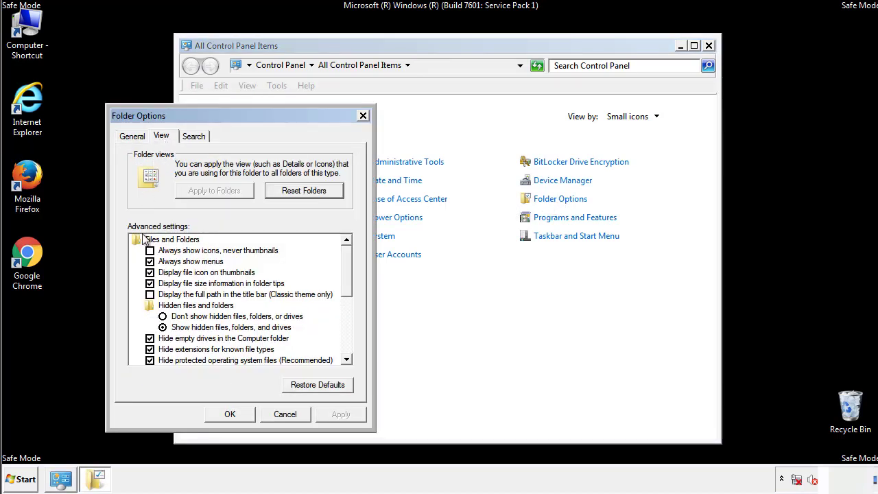
pyautogui.click(150, 283)
pyautogui.click(237, 412)
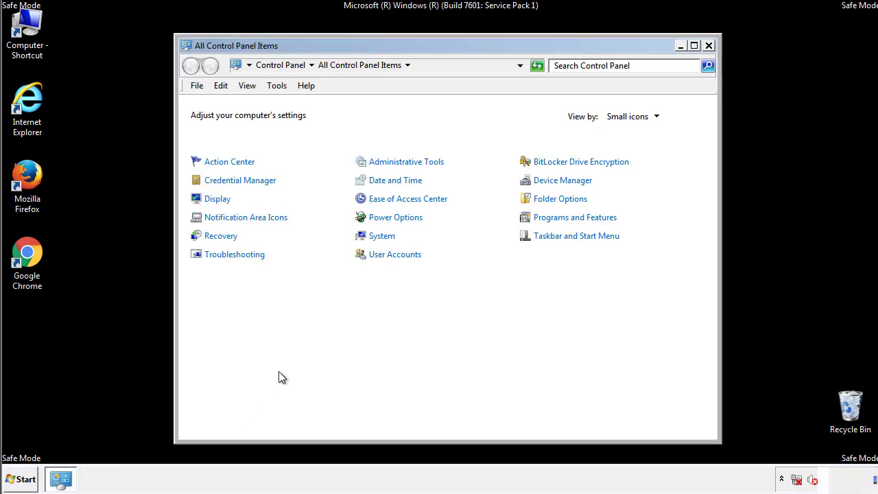
pyautogui.click(709, 45)
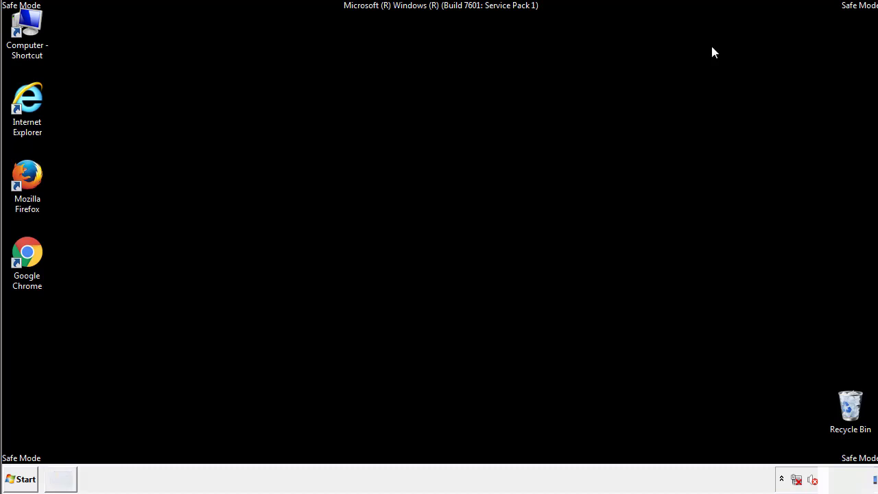
# Browse from Computer to the folder C:\Windows\System32\drivers\etc.
pyautogui.doubleClick(28, 26)
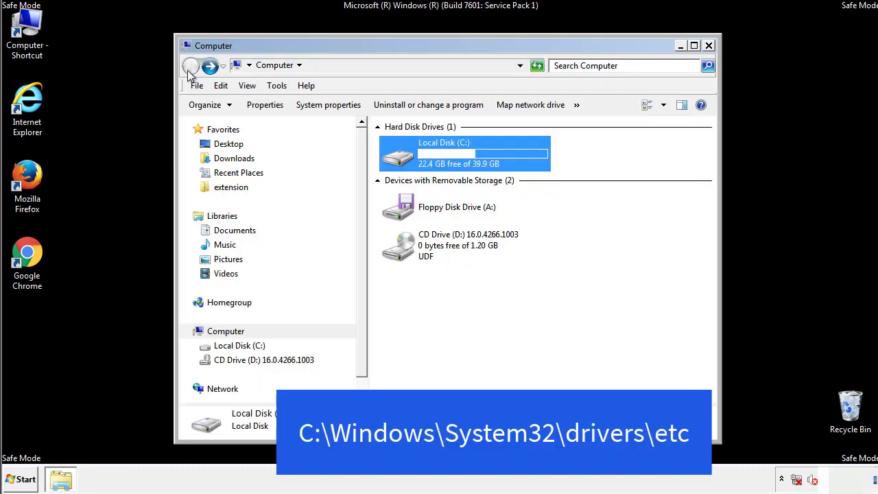
pyautogui.doubleClick(404, 159)
pyautogui.doubleClick(400, 251)
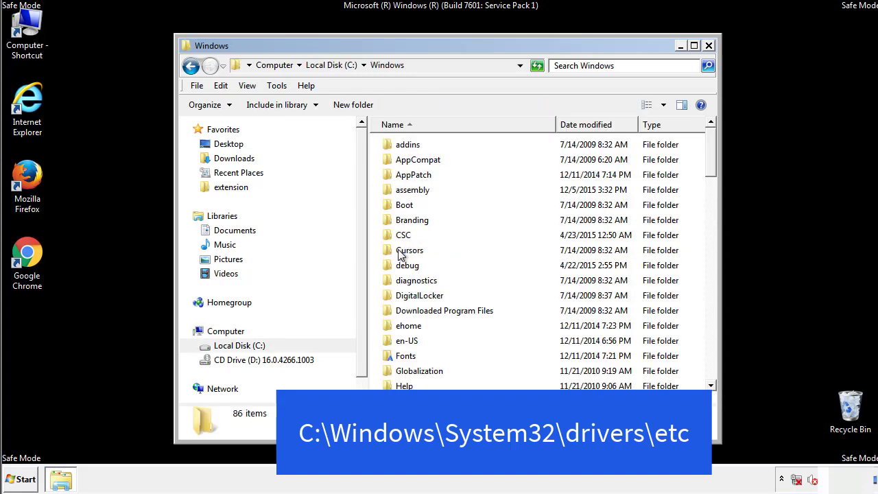
pyautogui.scroll(-2, 404, 310)
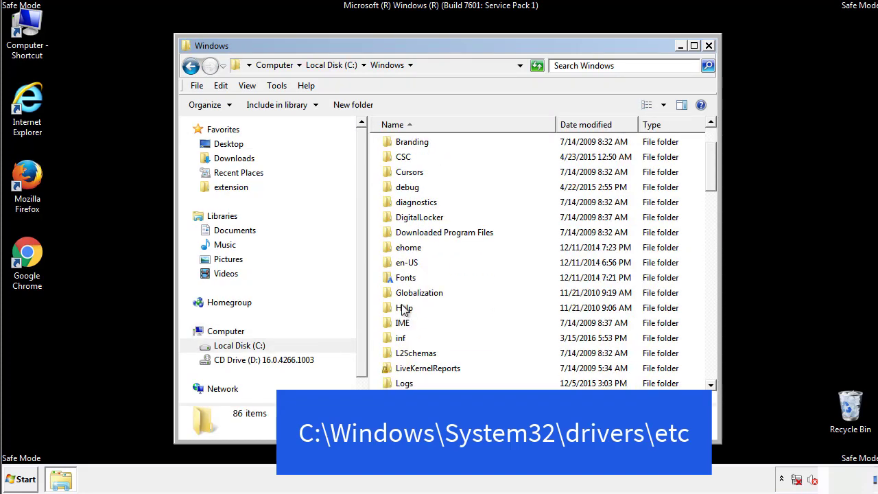
pyautogui.scroll(-7, 404, 310)
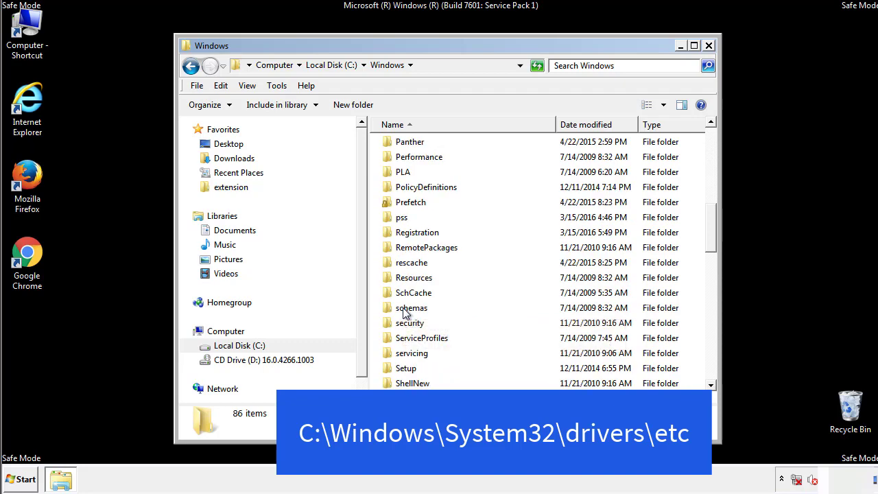
pyautogui.scroll(-2, 403, 309)
pyautogui.doubleClick(417, 354)
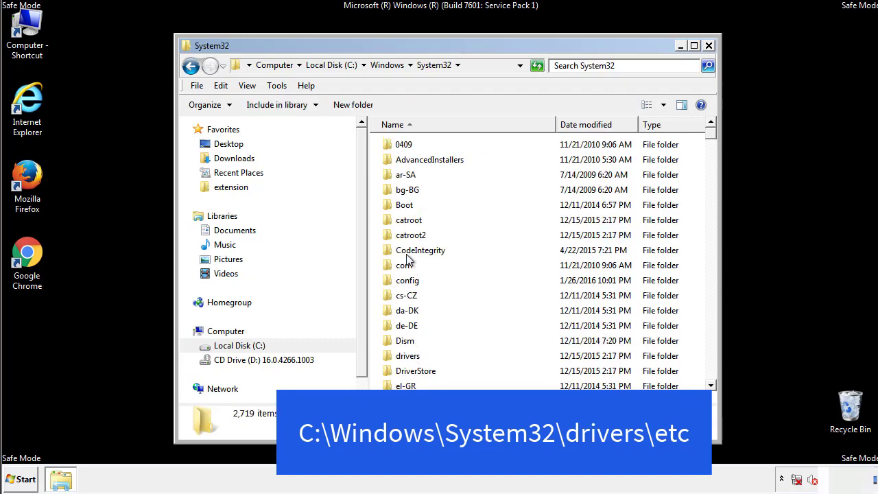
pyautogui.doubleClick(408, 356)
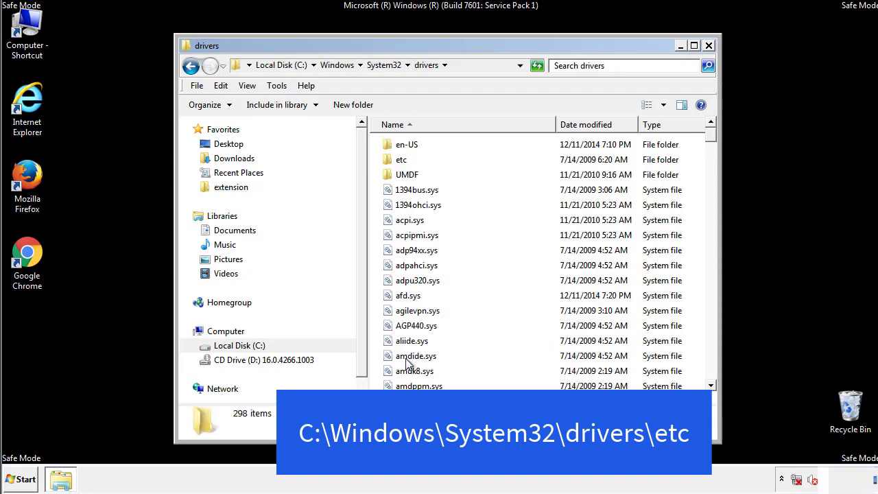
pyautogui.doubleClick(392, 163)
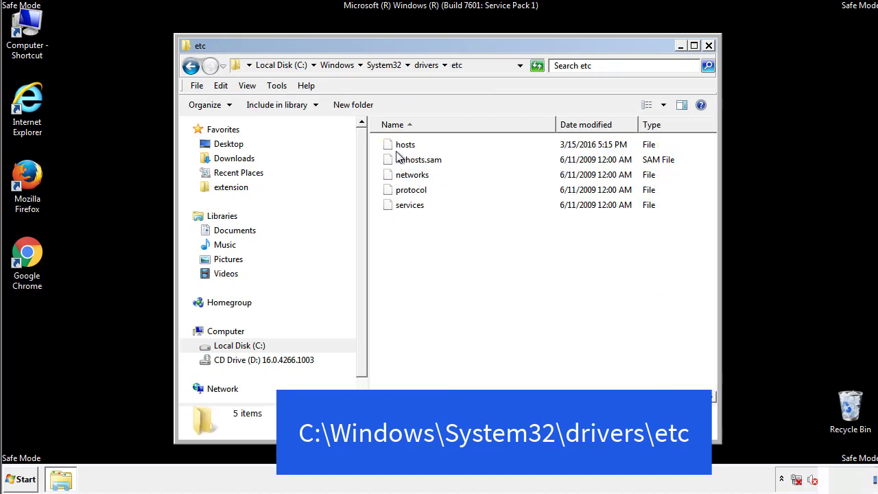
# Open the hosts file in Notepad and move its window so the full text is readable.
pyautogui.doubleClick(402, 145)
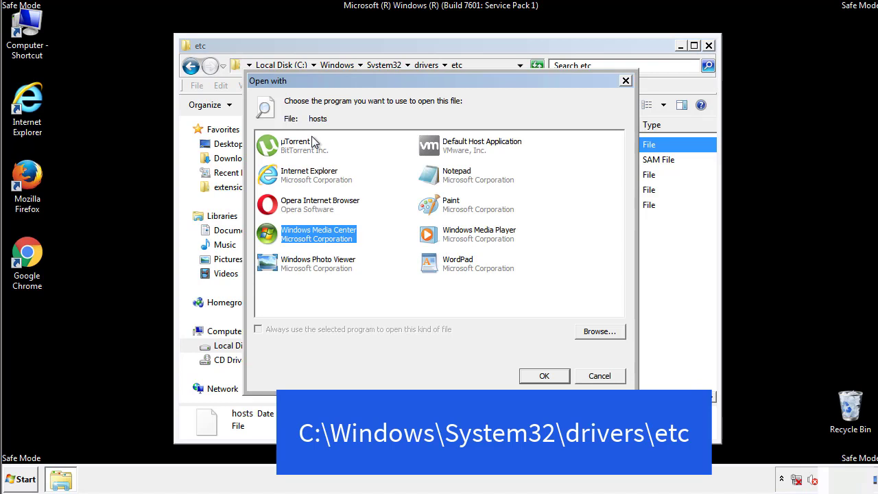
pyautogui.click(444, 178)
pyautogui.click(543, 376)
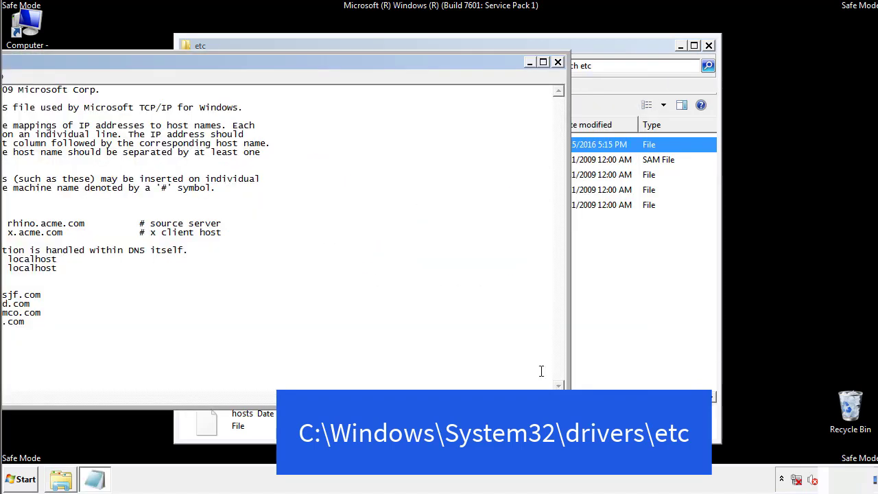
pyautogui.moveTo(358, 61); pyautogui.dragTo(559, 75)
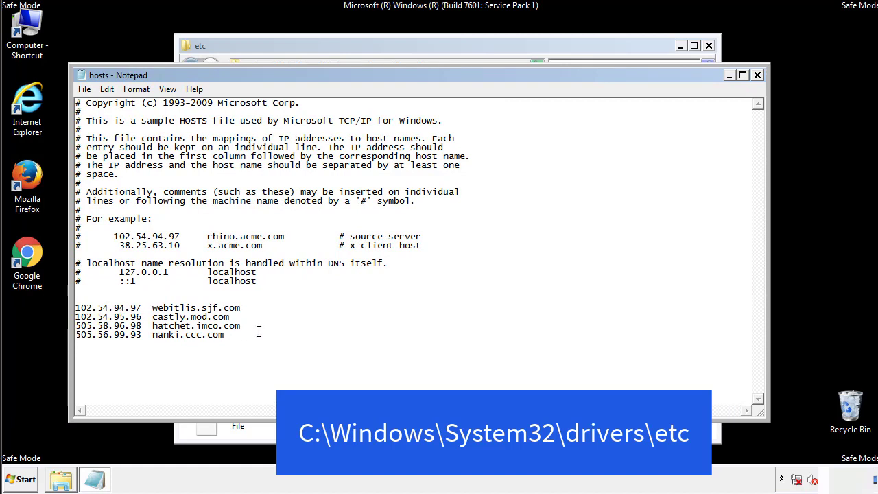
# Delete the four entries from webitlis.sjf.com to nanki.ccc.com in the hosts file, save it, and close the file and the etc folder.
pyautogui.moveTo(246, 336); pyautogui.dragTo(93, 304)
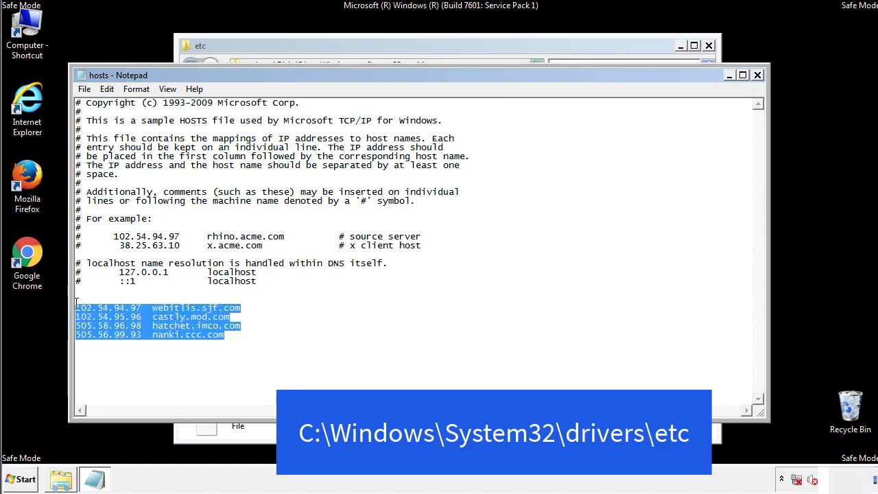
pyautogui.press('Delete')
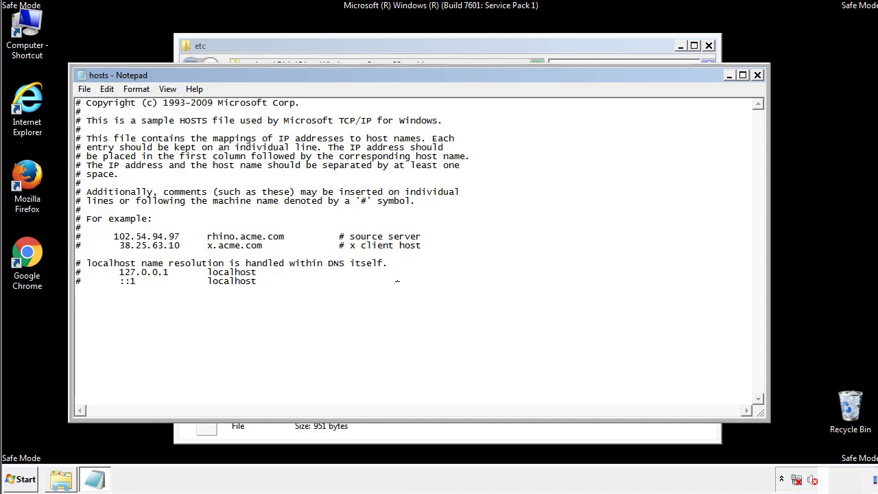
pyautogui.click(757, 76)
pyautogui.click(389, 252)
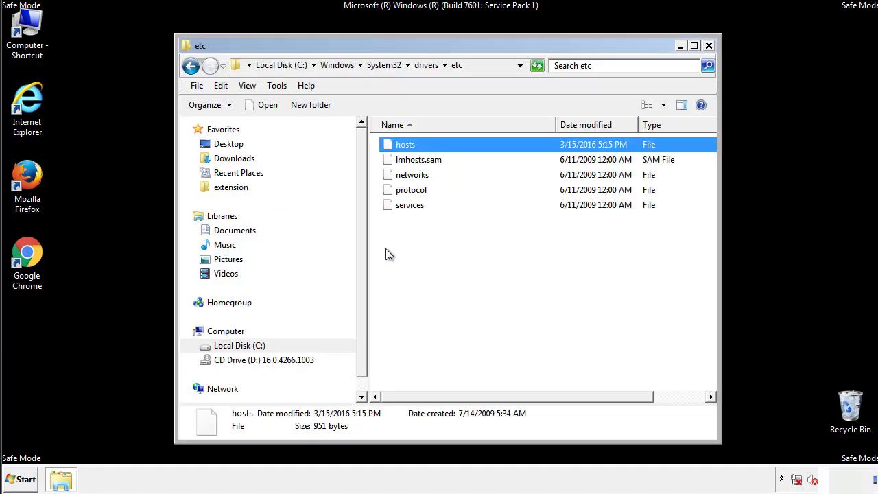
pyautogui.click(386, 252)
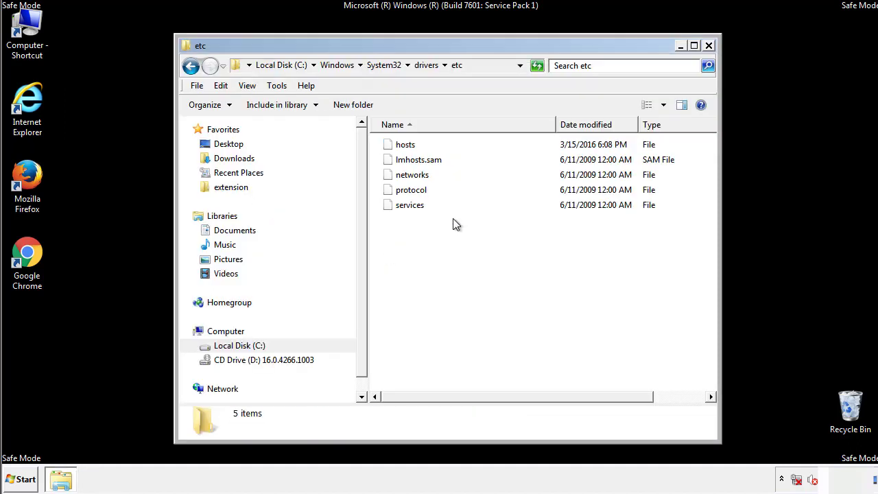
pyautogui.click(709, 46)
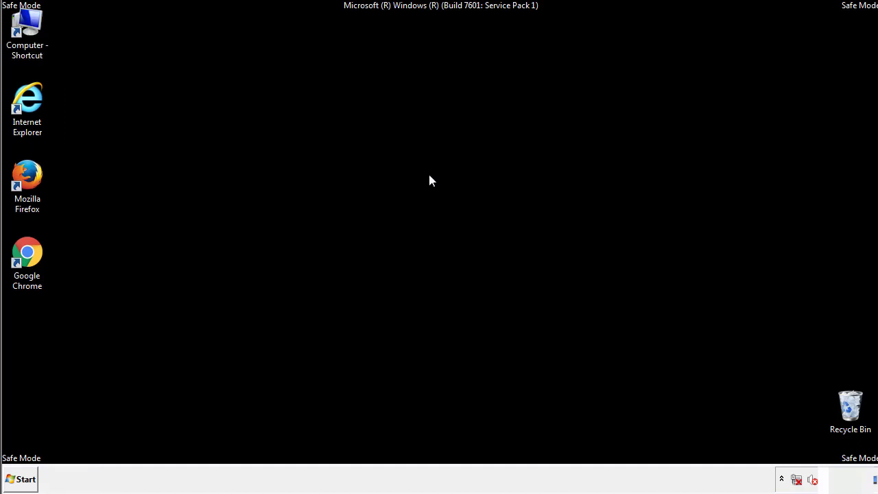
# Open the Startup folder from the list of all programs.
pyautogui.click(24, 480)
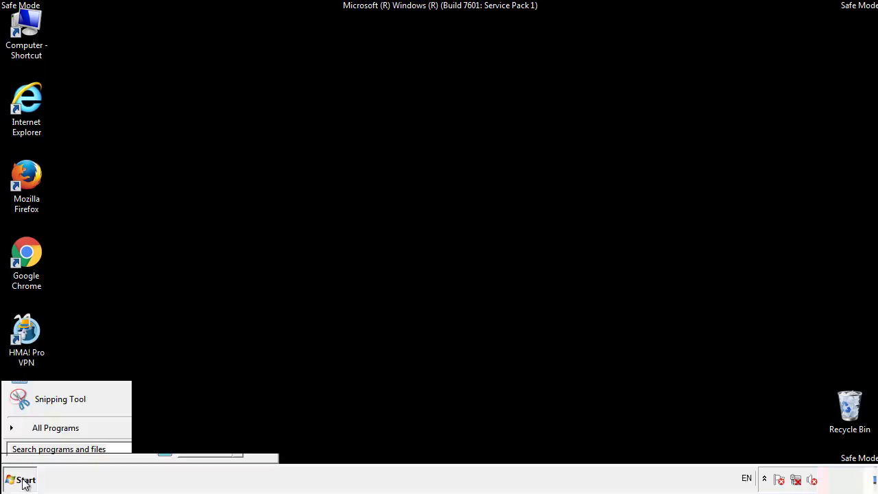
pyautogui.click(39, 433)
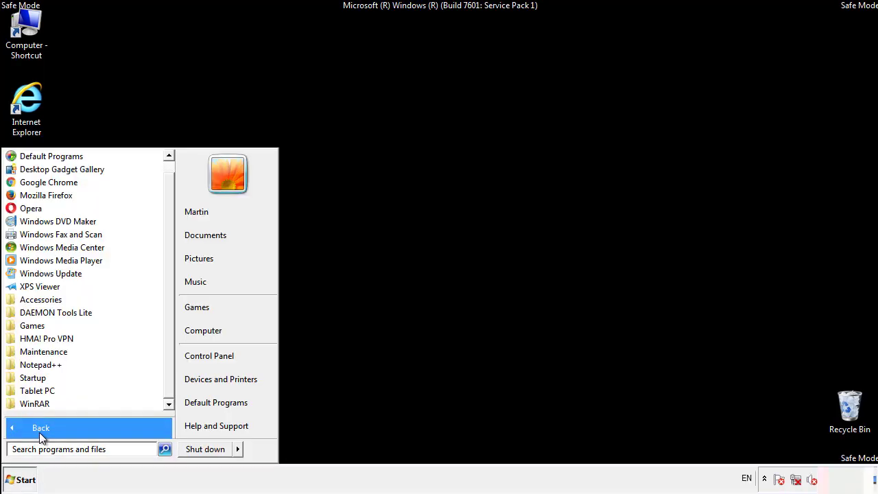
pyautogui.rightClick(34, 376)
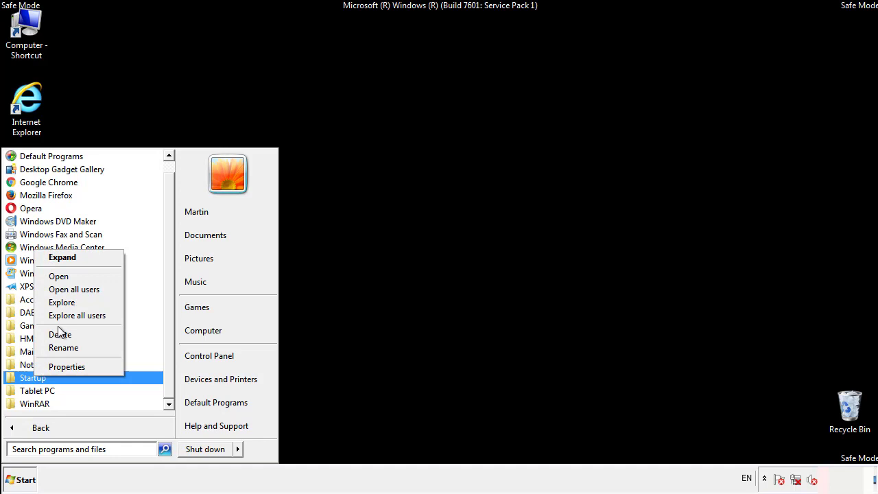
pyautogui.click(67, 276)
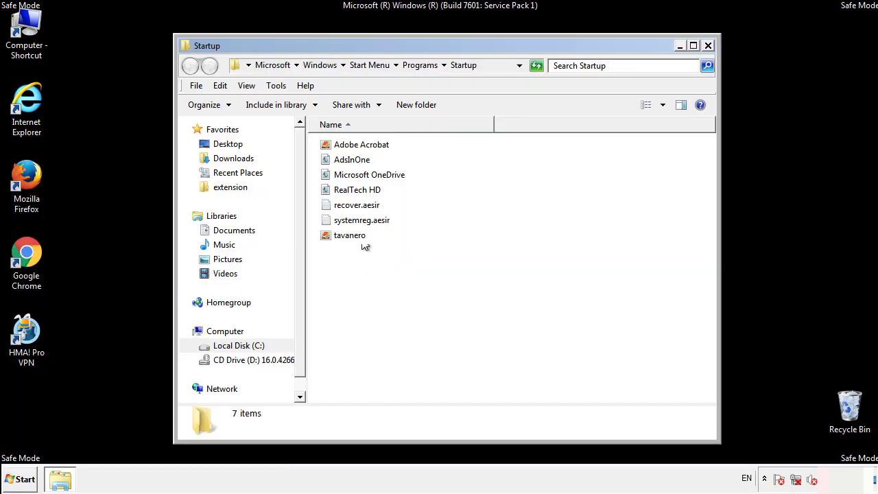
# Delete AdsInOne, recover.aesir, systemreg.aesir and tavanero from the Startup folder, then close the folder.
pyautogui.click(358, 162)
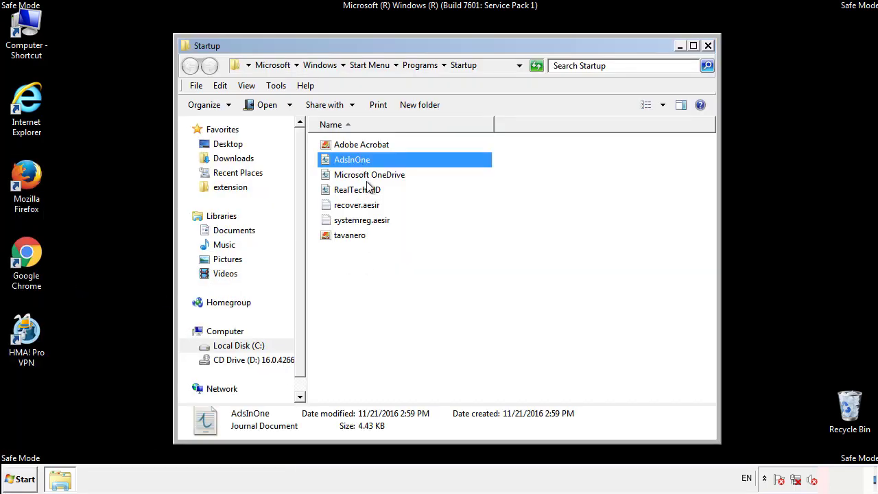
pyautogui.keyDown('ctrl'); pyautogui.click(357, 206); pyautogui.keyUp('ctrl')
pyautogui.keyDown('ctrl'); pyautogui.click(364, 220); pyautogui.keyUp('ctrl')
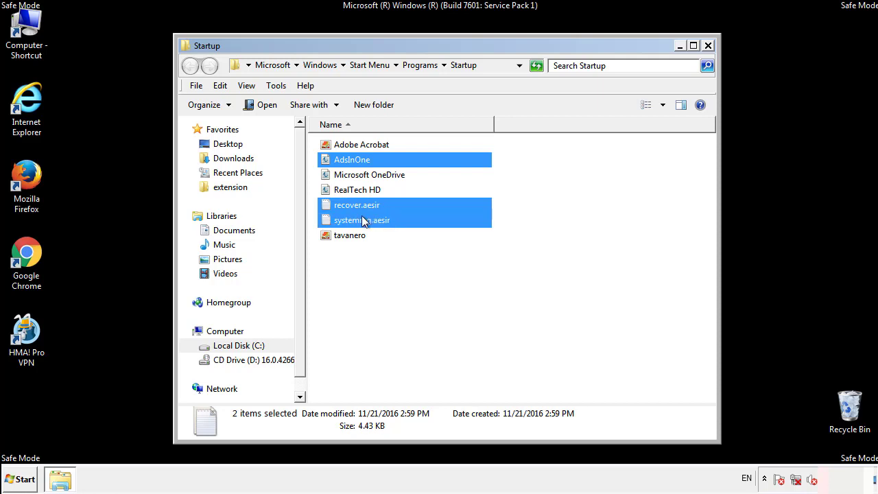
pyautogui.keyDown('ctrl'); pyautogui.click(351, 235); pyautogui.keyUp('ctrl')
pyautogui.rightClick(347, 236)
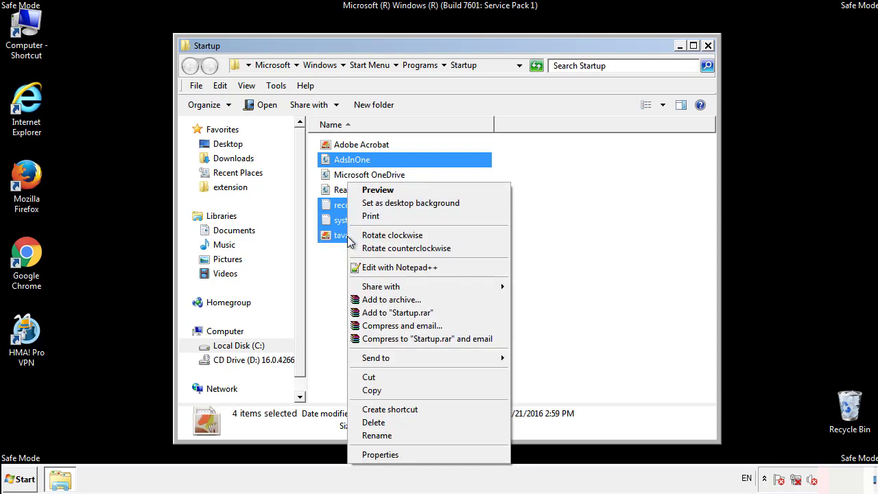
pyautogui.click(366, 422)
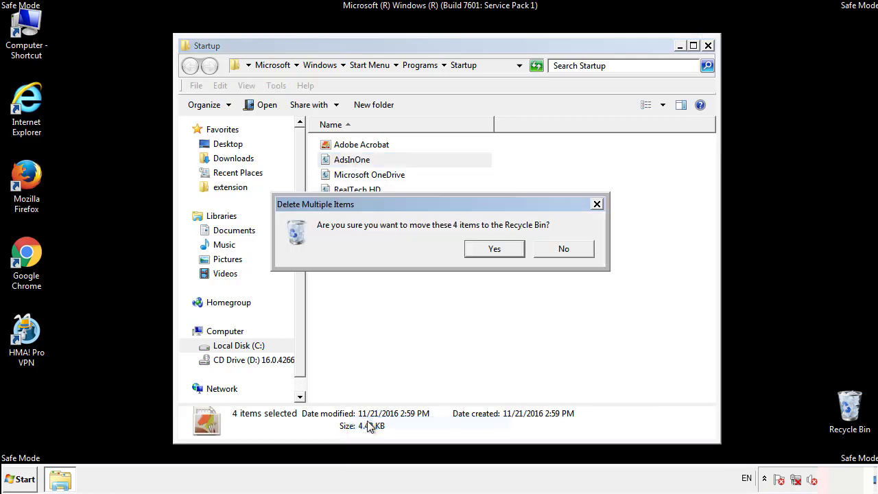
pyautogui.click(483, 251)
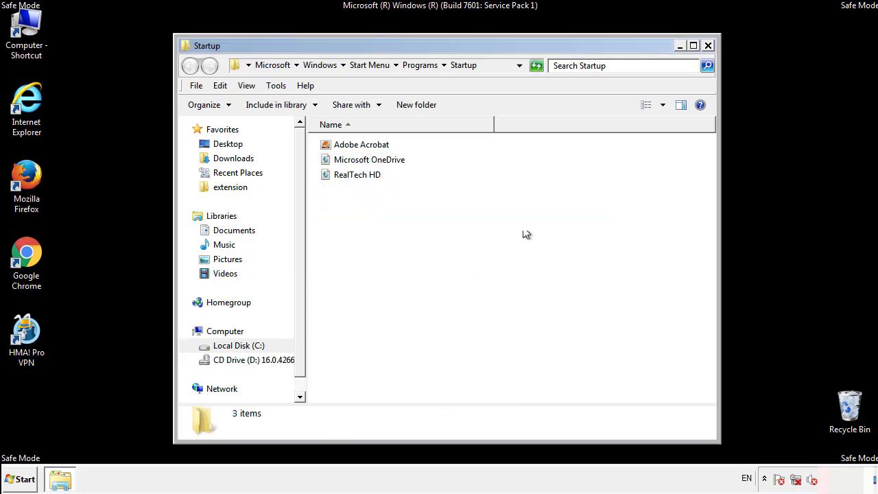
pyautogui.click(711, 54)
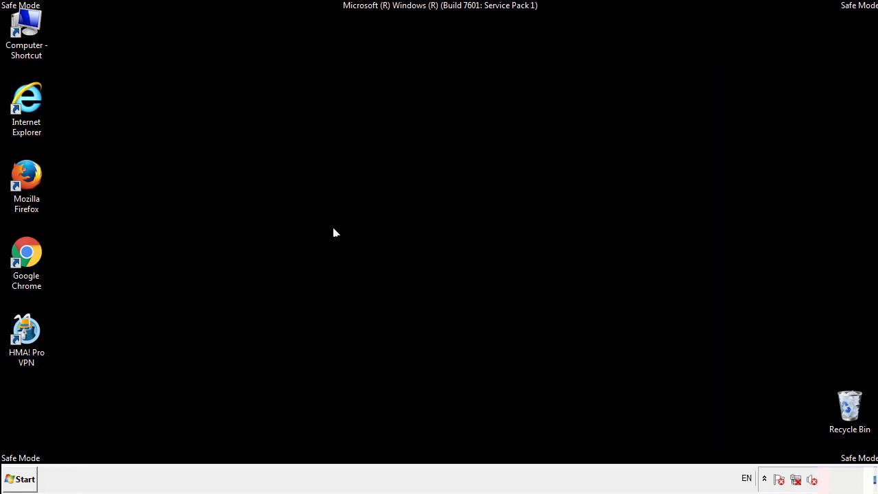
# Search for regedit and launch the Registry Editor.
pyautogui.click(21, 484)
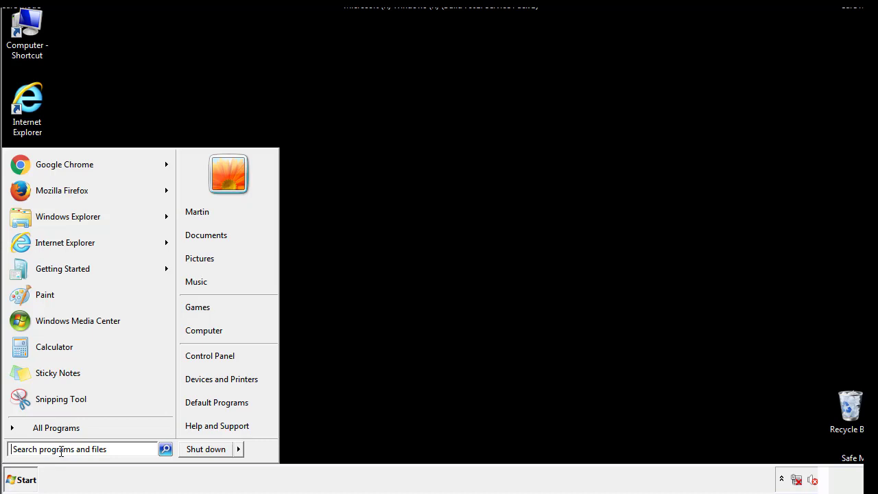
pyautogui.write('reged')
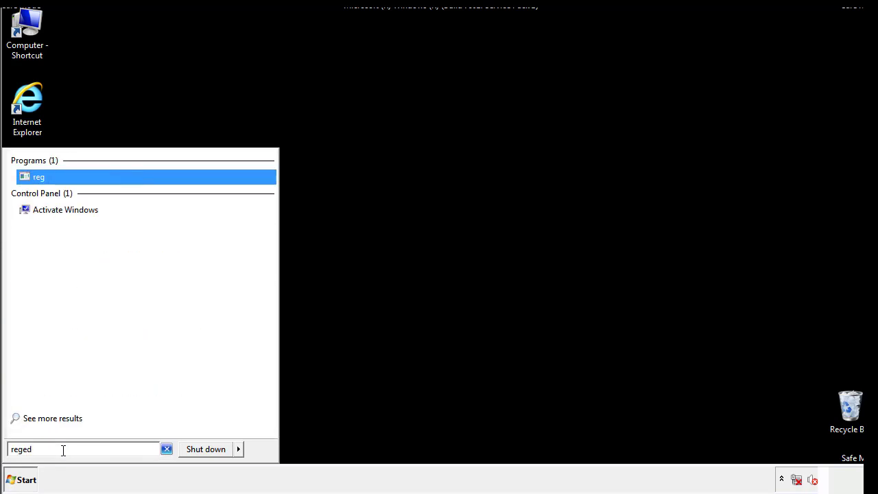
pyautogui.write('it')
pyautogui.press('Return')
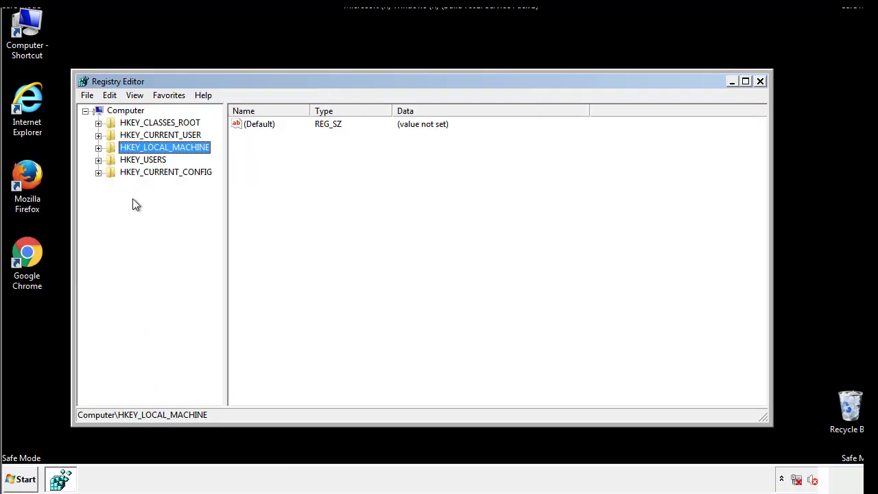
# Browse the registry to the key HKEY_LOCAL_MACHINE\SOFTWARE\Microsoft\Windows\CurrentVersion\Run.
pyautogui.click(98, 148)
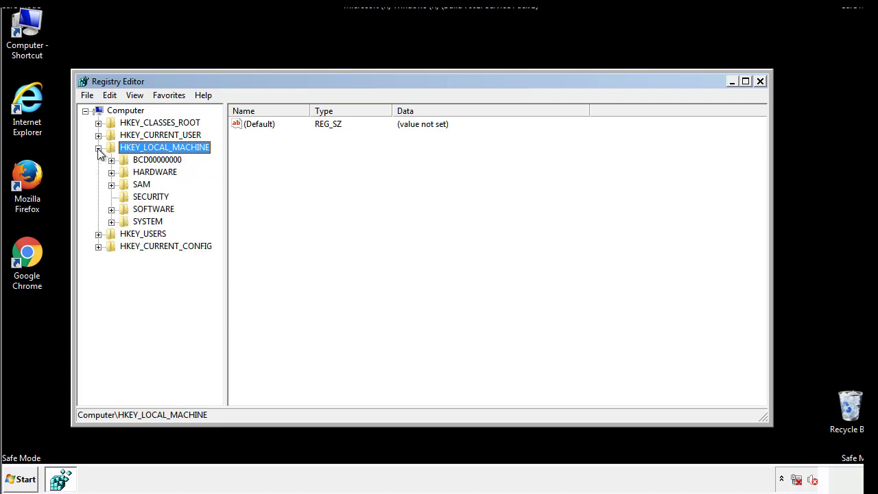
pyautogui.click(111, 210)
pyautogui.moveTo(216, 202); pyautogui.dragTo(217, 227)
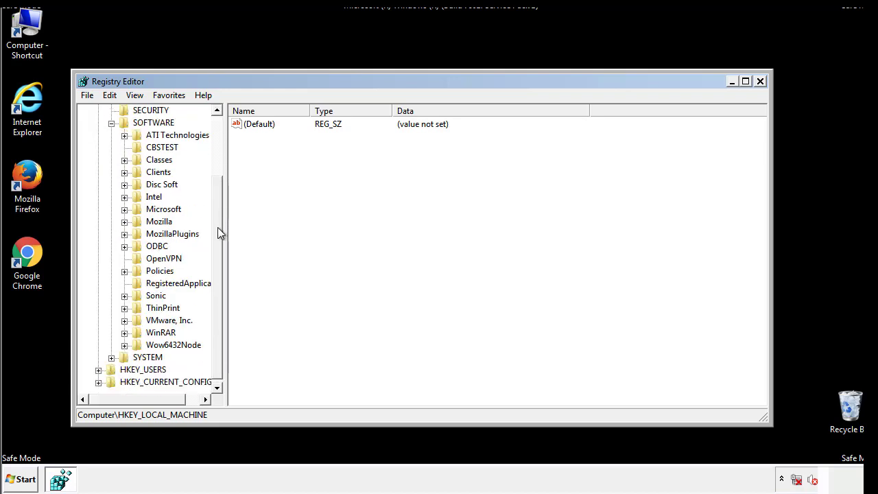
pyautogui.click(125, 210)
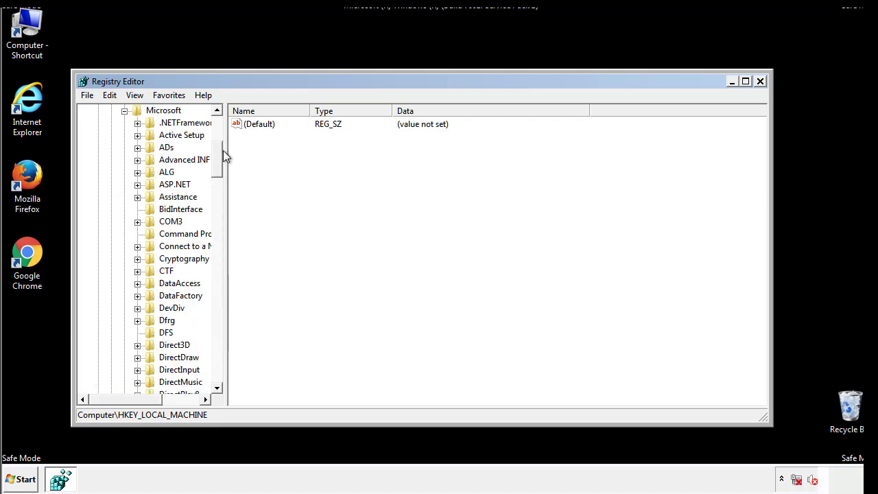
pyautogui.moveTo(218, 171); pyautogui.dragTo(218, 351)
pyautogui.click(138, 210)
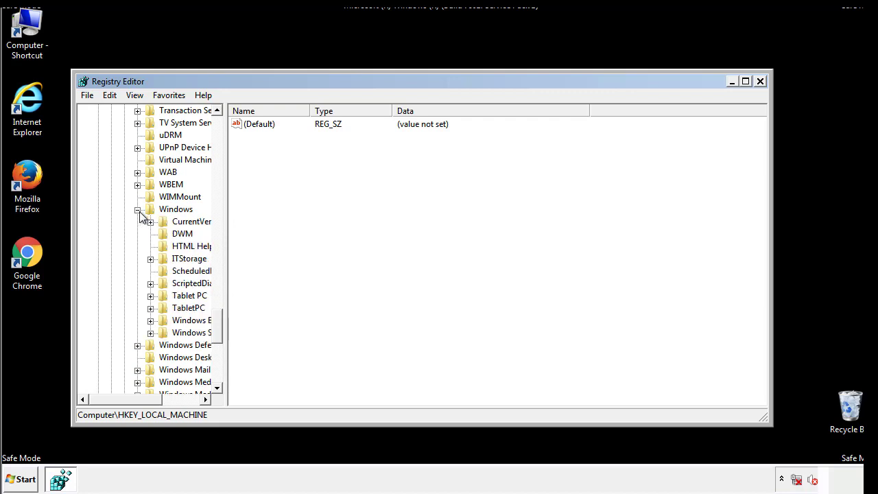
pyautogui.moveTo(120, 399); pyautogui.dragTo(140, 403)
pyautogui.click(113, 222)
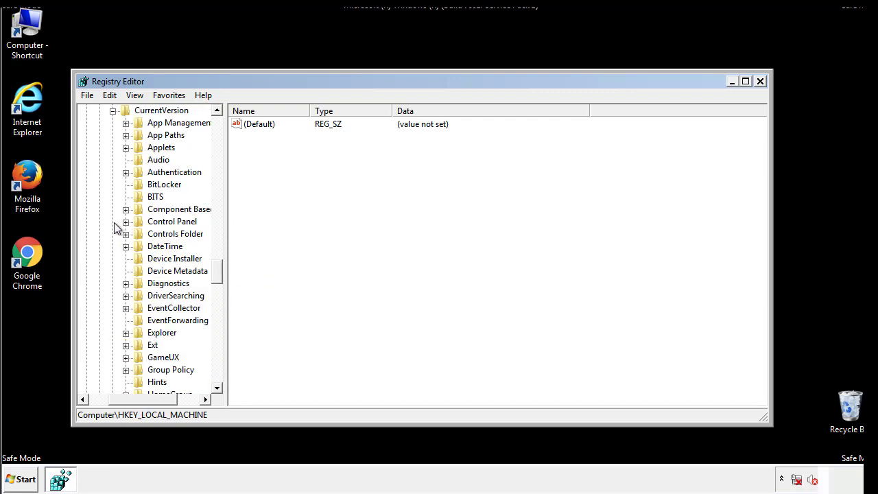
pyautogui.moveTo(223, 271); pyautogui.dragTo(217, 317)
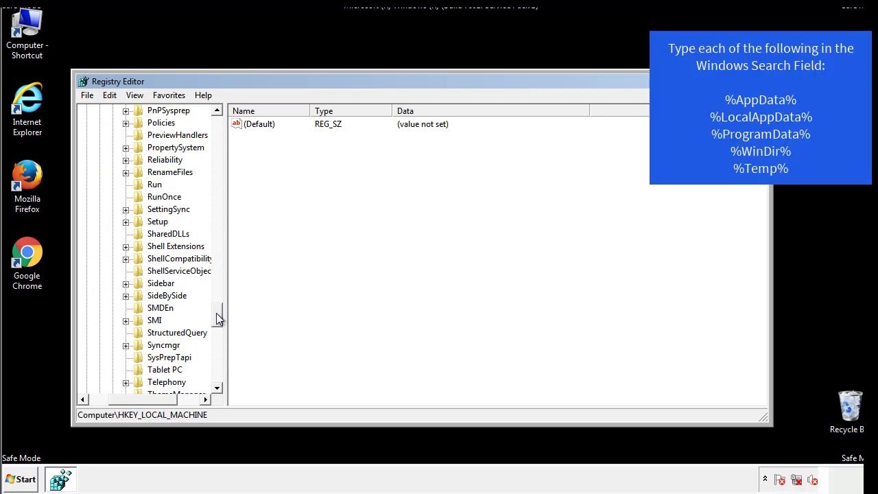
pyautogui.click(146, 185)
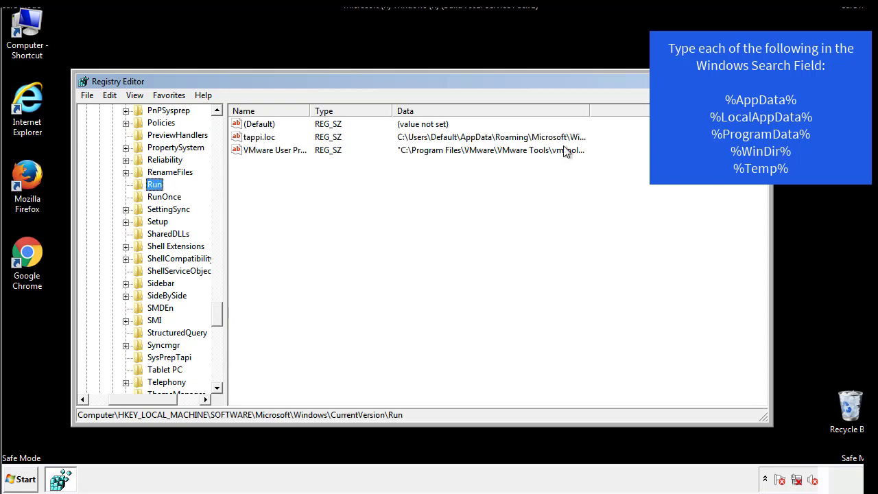
# Delete the tappi.loc value from the HKEY_LOCAL_MACHINE Run key.
pyautogui.click(258, 139)
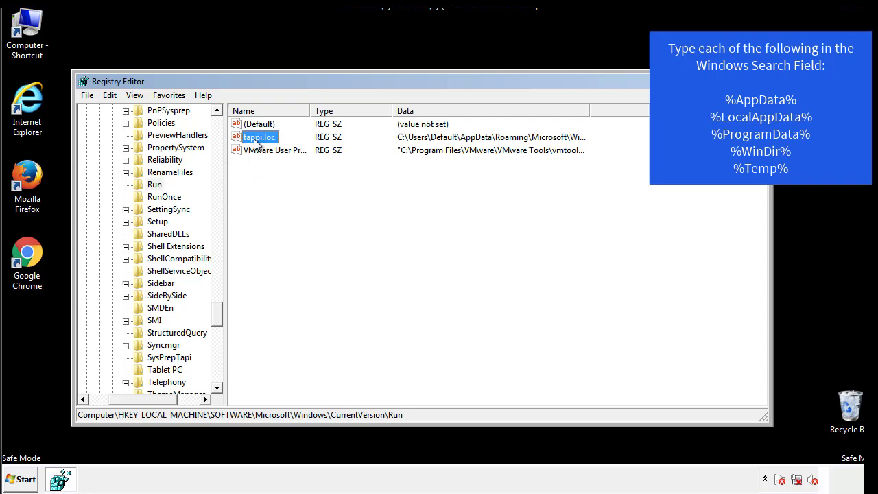
pyautogui.rightClick(254, 138)
pyautogui.click(274, 179)
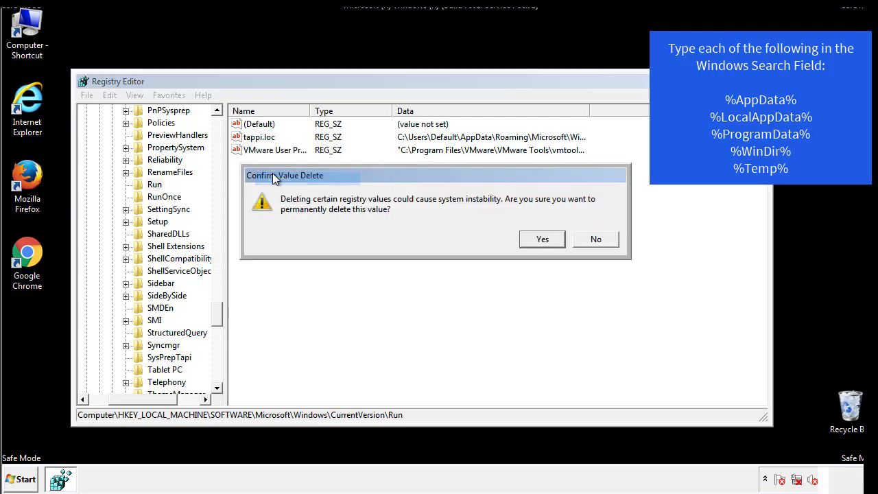
pyautogui.click(535, 244)
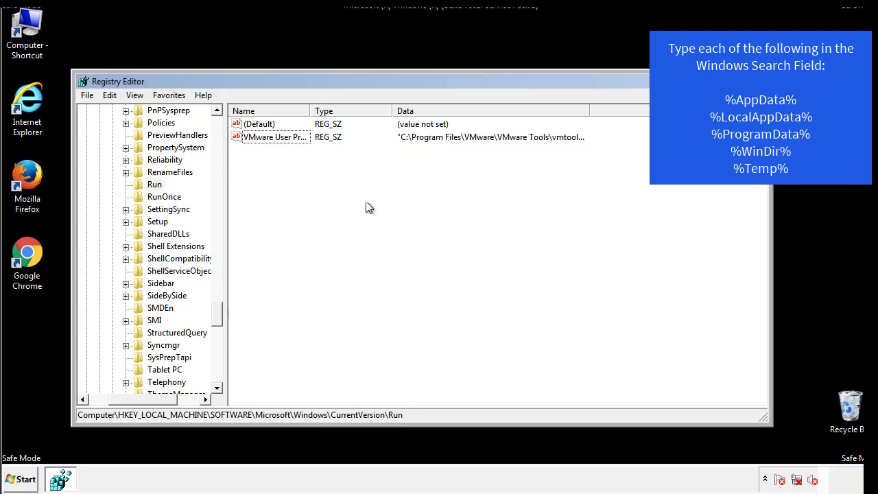
# Collapse the HKEY_LOCAL_MACHINE branch in the registry tree.
pyautogui.scroll(-1, 216, 316)
pyautogui.moveTo(216, 320); pyautogui.dragTo(219, 373)
pyautogui.moveTo(147, 401); pyautogui.dragTo(106, 409)
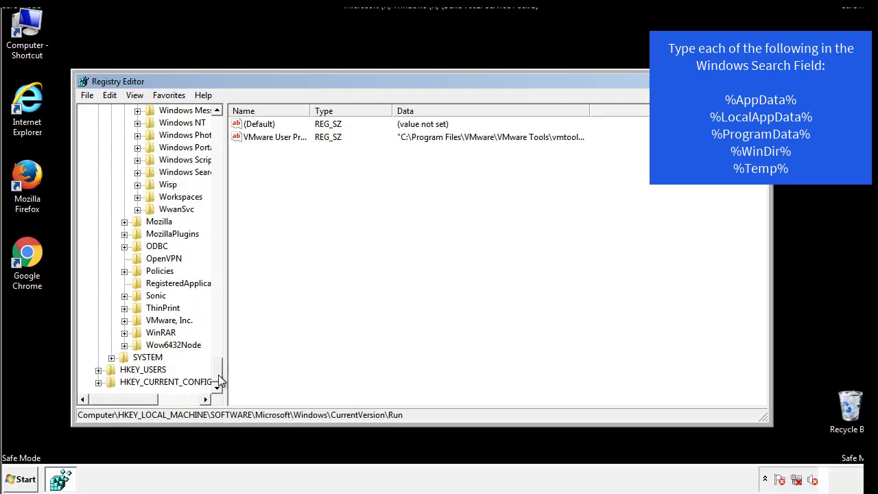
pyautogui.moveTo(219, 377); pyautogui.dragTo(223, 131)
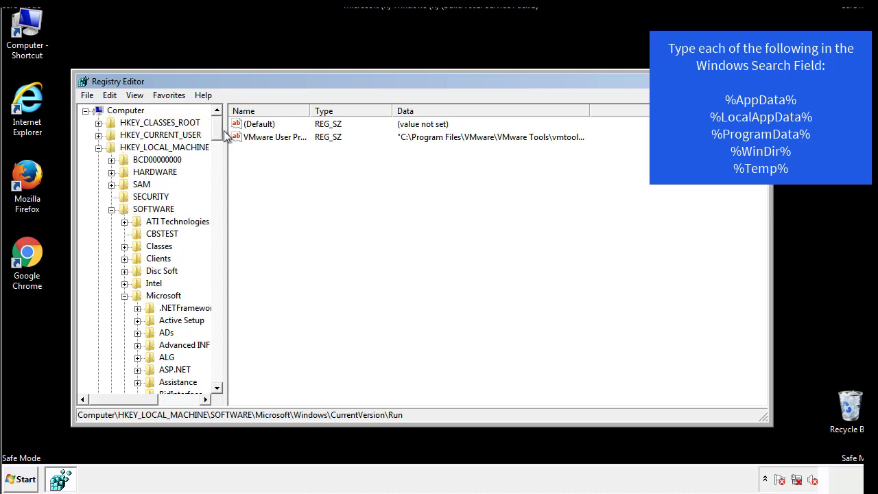
pyautogui.click(99, 147)
# Browse to HKEY_CURRENT_USER\Software\Microsoft\Windows\CurrentVersion\Run and check its startup values for suspicious entries.
pyautogui.click(98, 136)
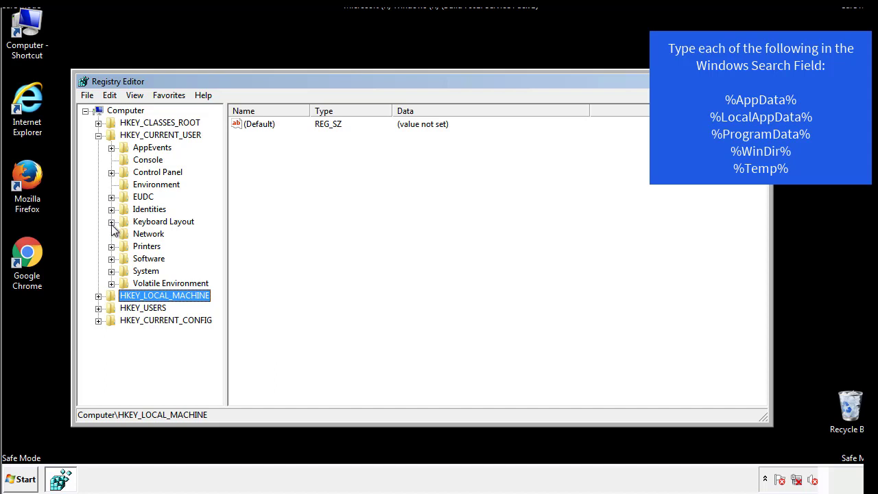
pyautogui.click(112, 260)
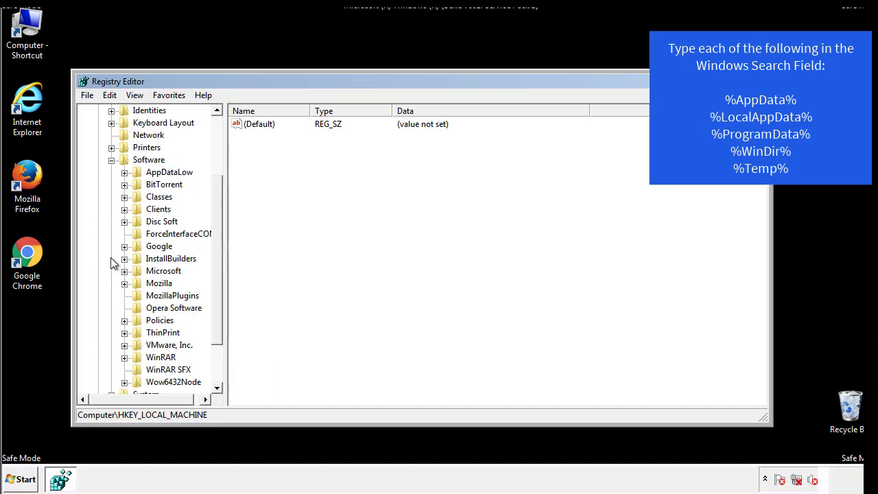
pyautogui.moveTo(216, 250); pyautogui.dragTo(215, 262)
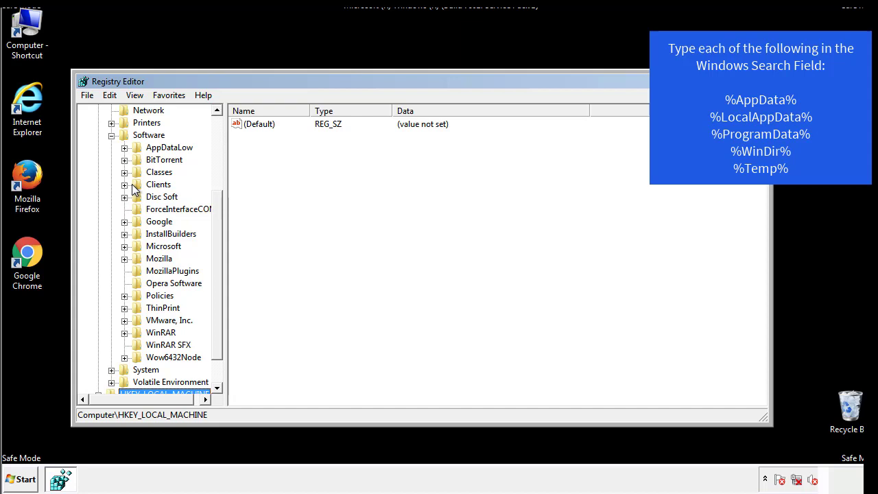
pyautogui.click(124, 247)
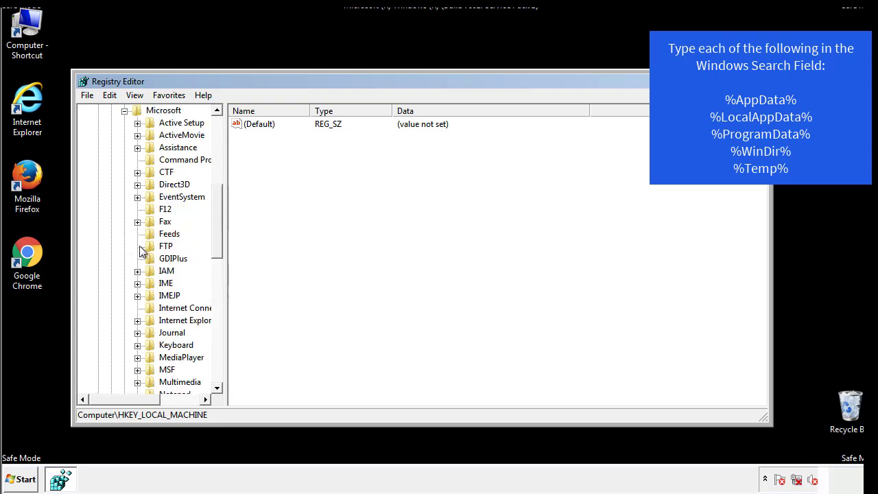
pyautogui.moveTo(215, 201); pyautogui.dragTo(216, 285)
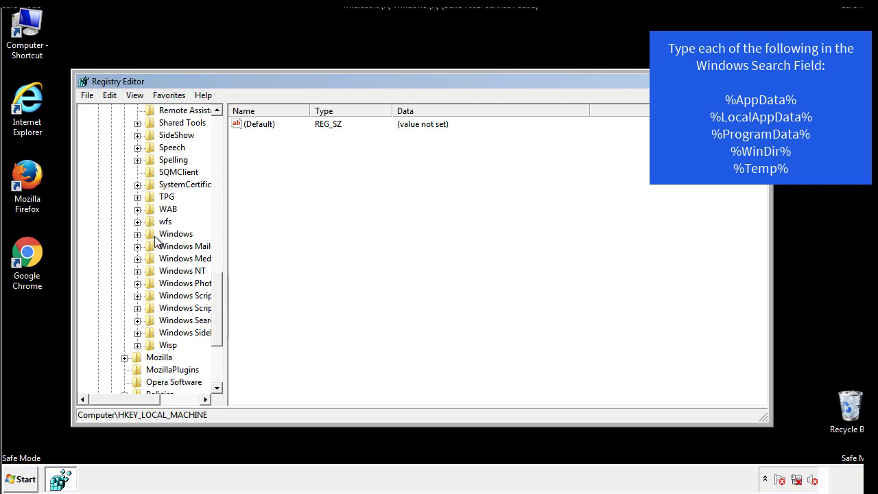
pyautogui.click(137, 234)
pyautogui.click(151, 247)
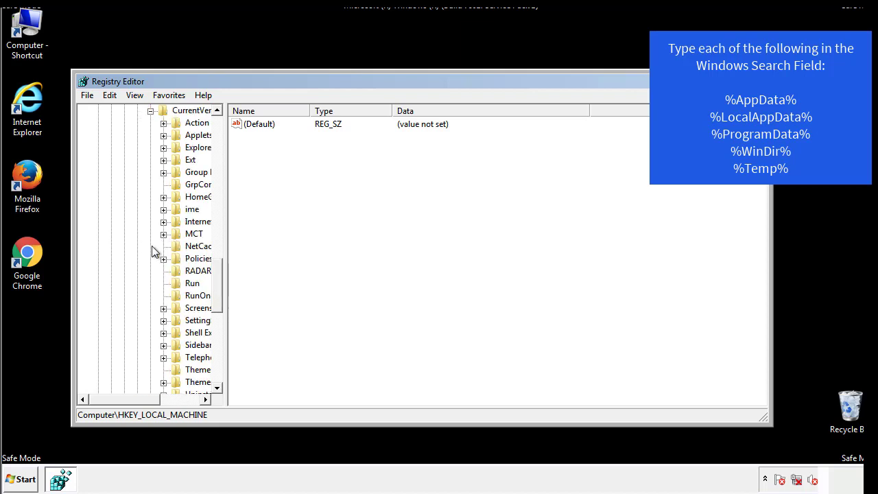
pyautogui.moveTo(137, 399); pyautogui.dragTo(154, 399)
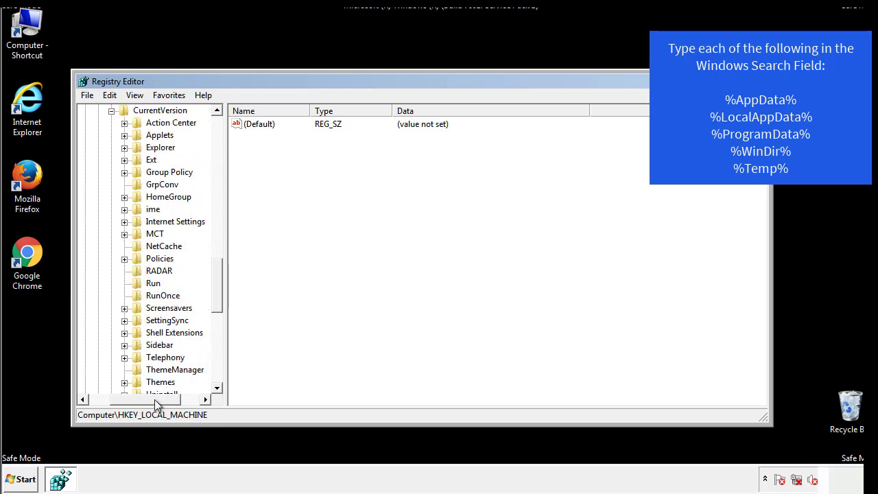
pyautogui.click(152, 284)
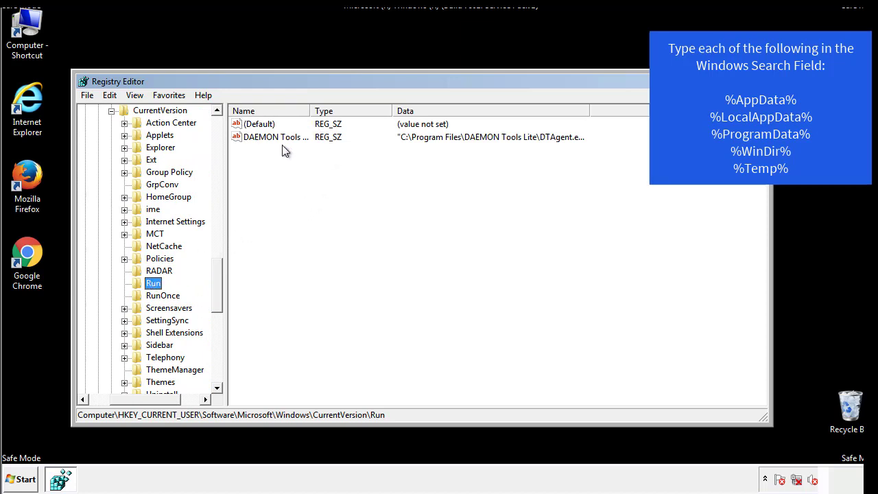
pyautogui.click(378, 159)
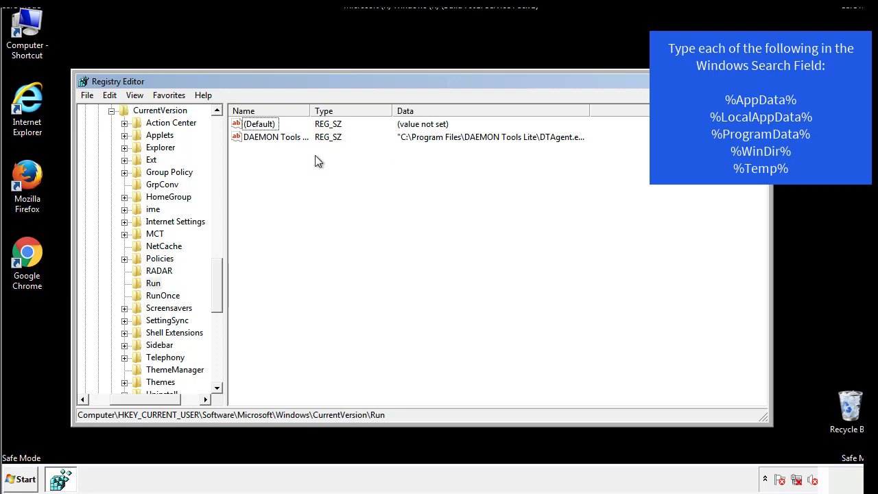
# Collapse the Windows key under HKEY_CURRENT_USER\Software\Microsoft and return to the start of the registry tree.
pyautogui.moveTo(145, 398); pyautogui.dragTo(128, 398)
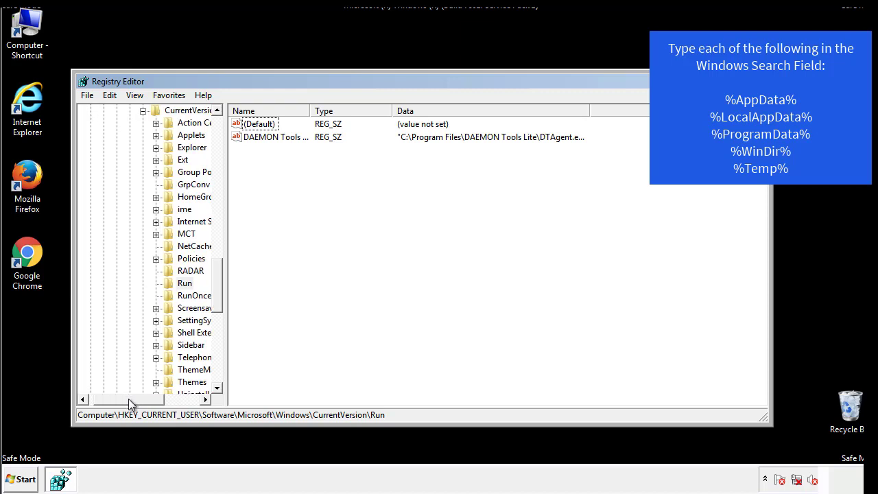
pyautogui.moveTo(222, 298); pyautogui.dragTo(217, 286)
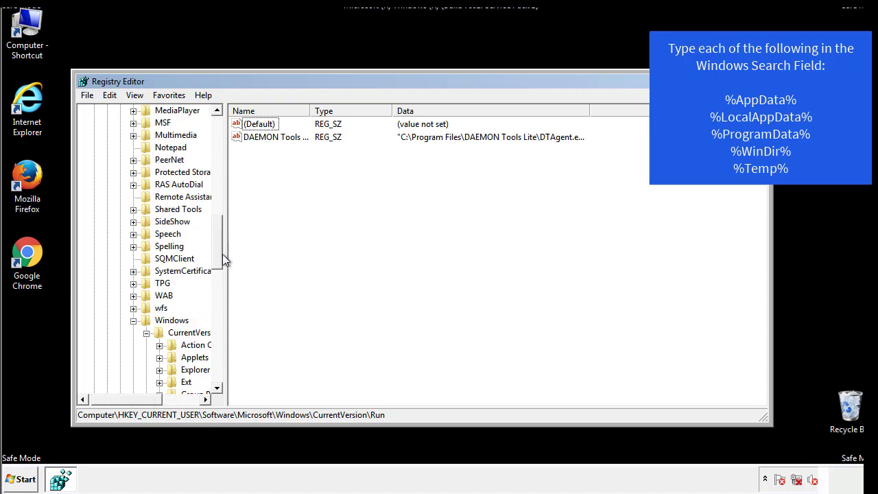
pyautogui.click(133, 320)
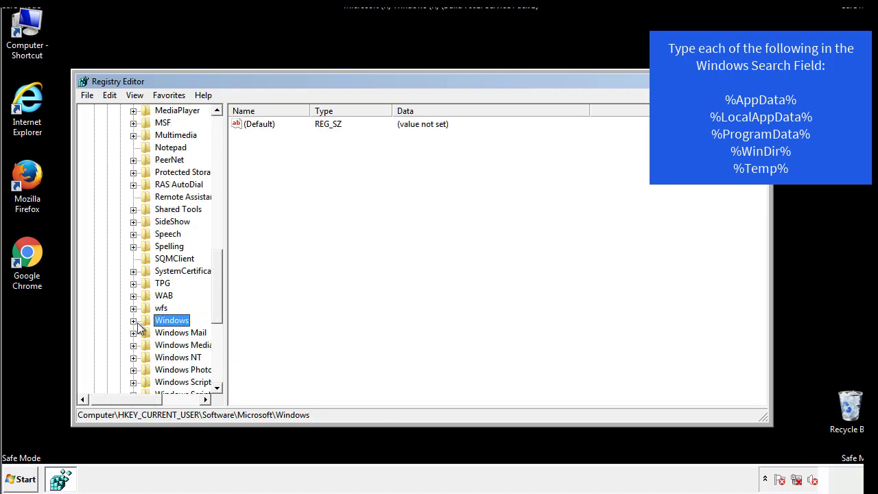
pyautogui.moveTo(220, 306); pyautogui.dragTo(221, 170)
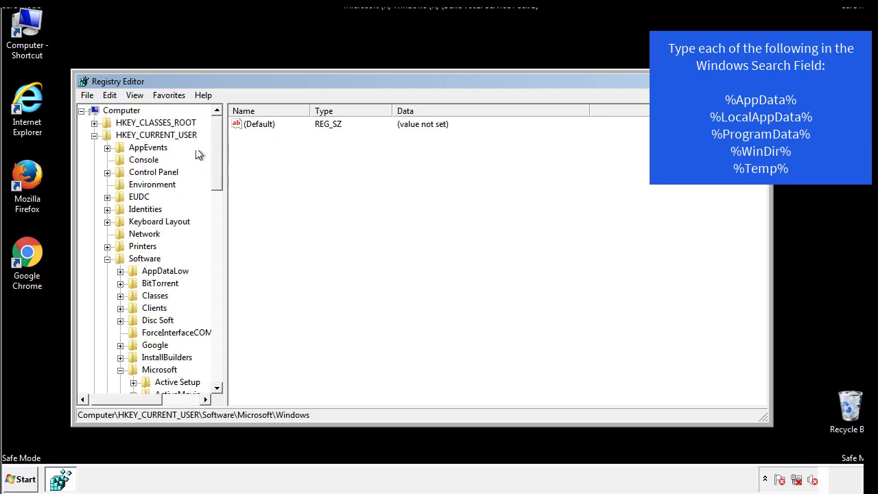
# Search the registry's keys, values and data for %temp%.
pyautogui.click(114, 96)
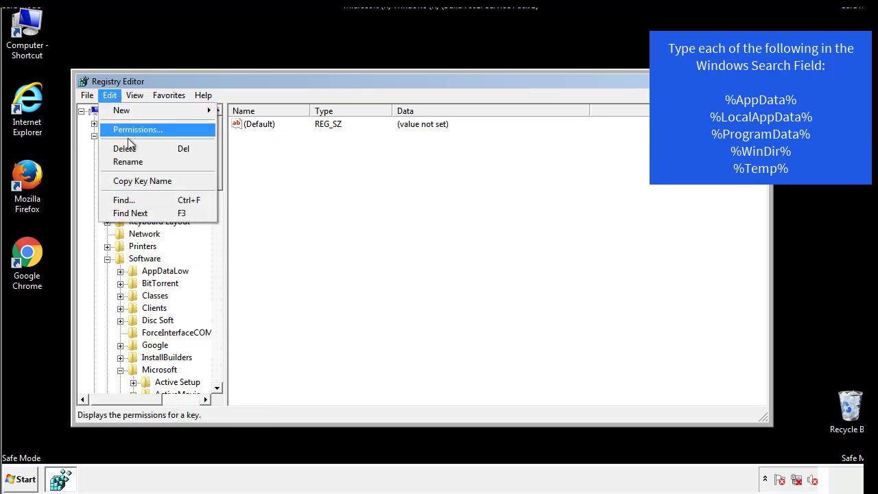
pyautogui.click(120, 200)
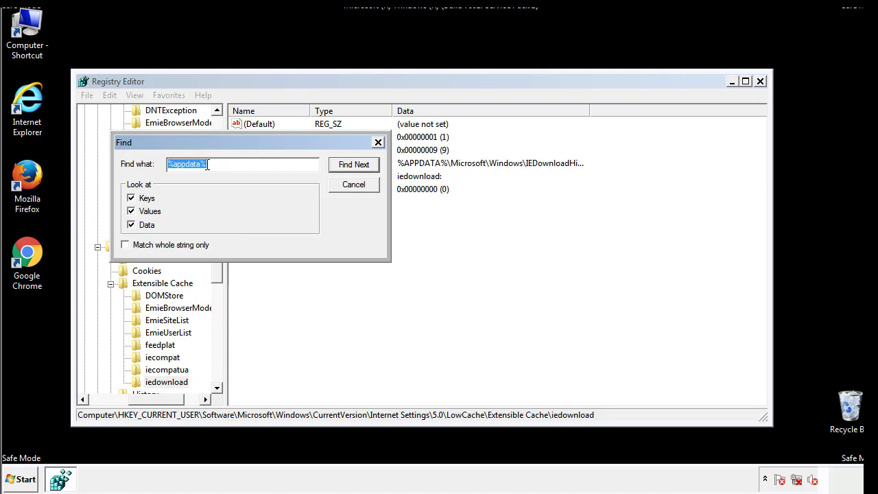
pyautogui.write('%temp%')
pyautogui.press('Return')
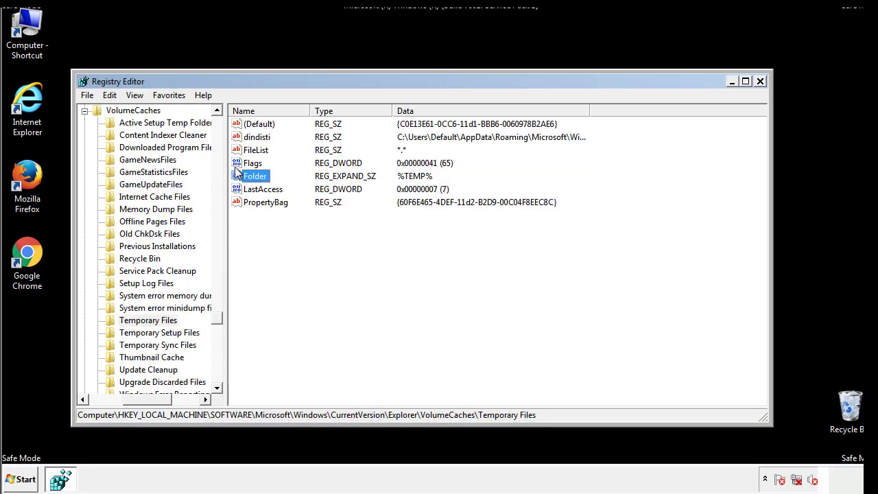
# Delete all values of the Temporary Files key under Explorer\VolumeCaches in HKEY_LOCAL_MACHINE and close the Registry Editor.
pyautogui.click(358, 239)
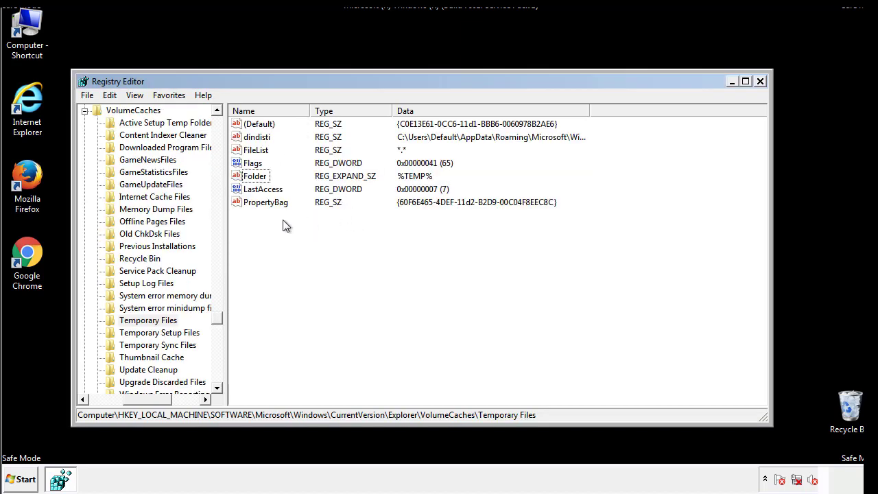
pyautogui.moveTo(284, 225); pyautogui.dragTo(248, 124)
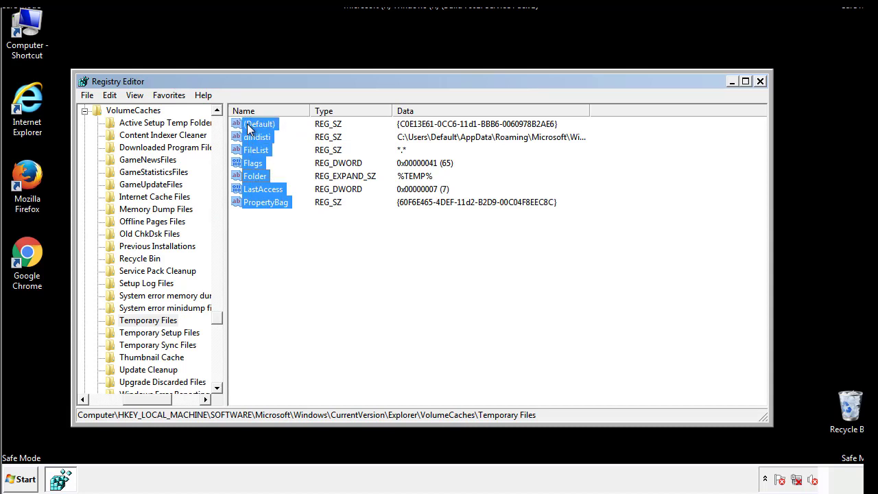
pyautogui.rightClick(248, 125)
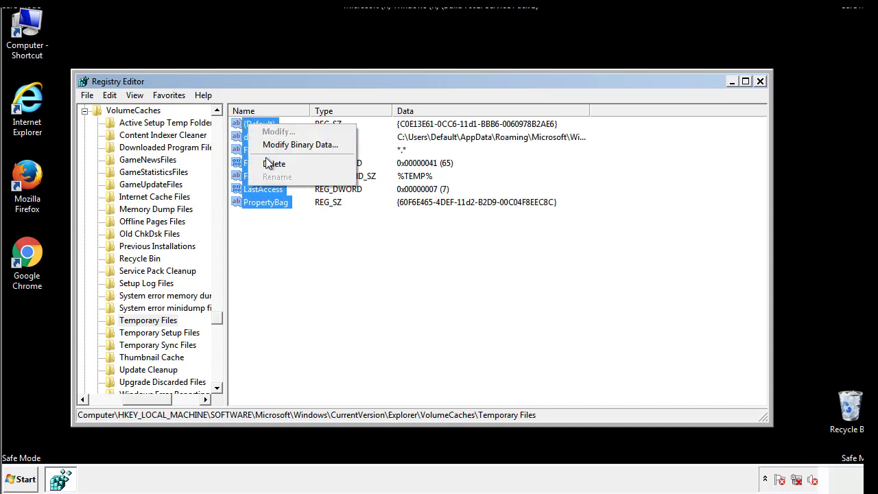
pyautogui.click(268, 163)
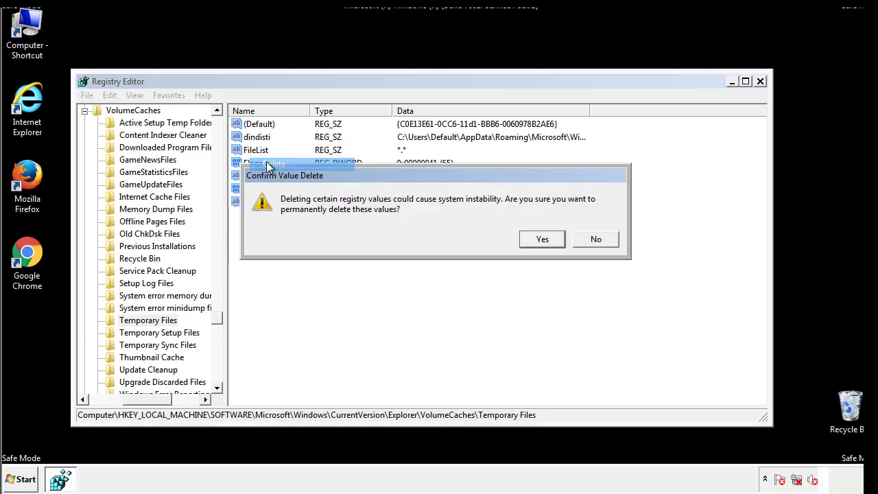
pyautogui.click(557, 240)
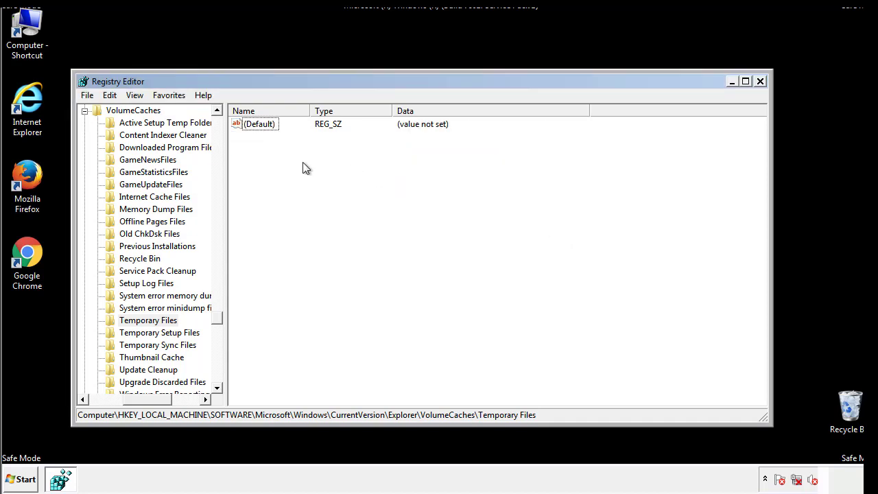
pyautogui.click(760, 82)
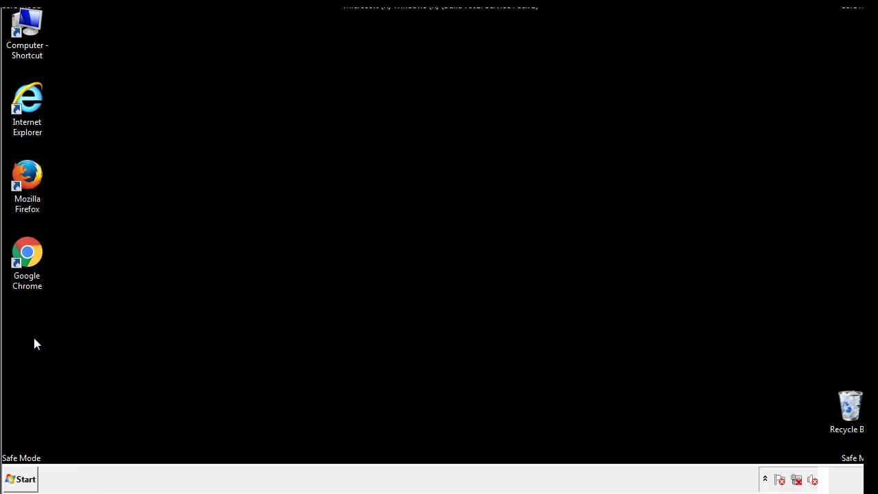
# Find msconfig through the Windows search and launch System Configuration.
pyautogui.click(16, 481)
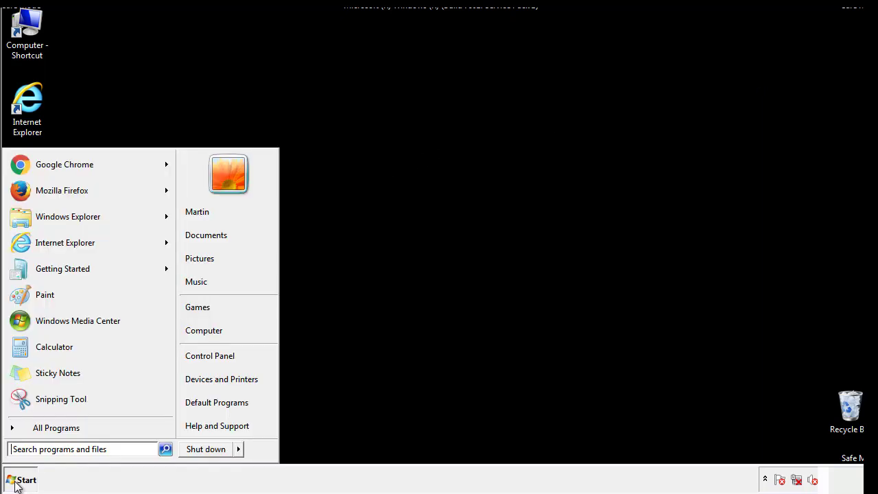
pyautogui.click(47, 449)
pyautogui.write('mscon')
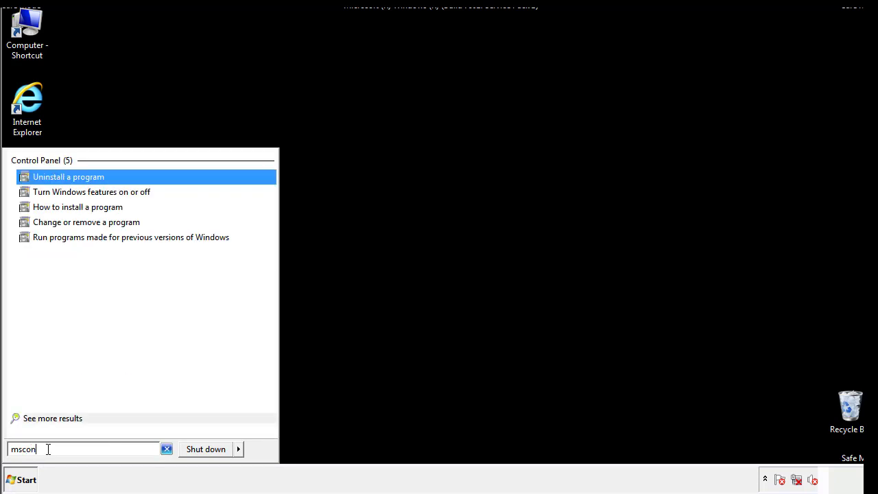
pyautogui.write('fig')
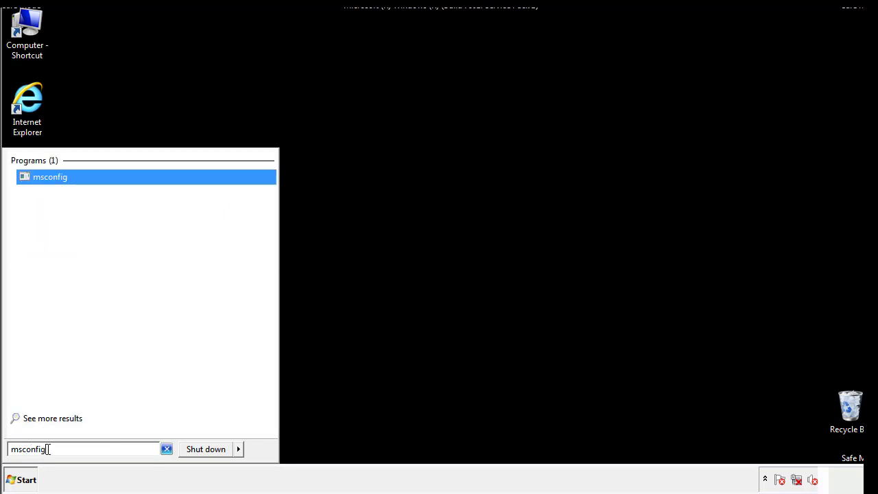
pyautogui.press('Return')
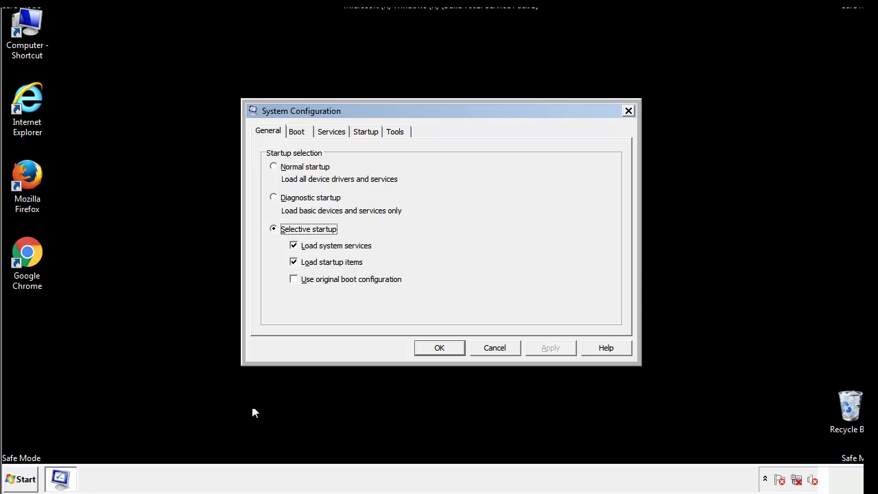
# Turn off the Safe boot option for Windows 7, apply the change and restart the computer.
pyautogui.click(299, 132)
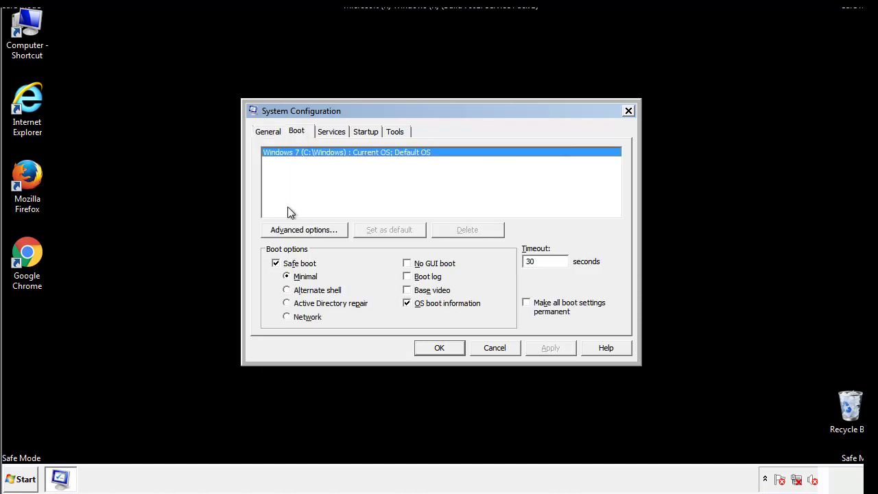
pyautogui.click(276, 264)
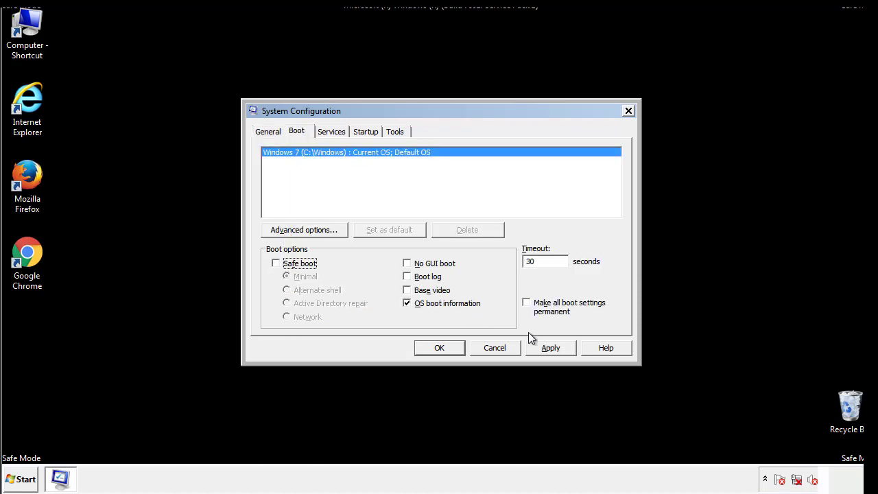
pyautogui.click(552, 347)
pyautogui.click(439, 347)
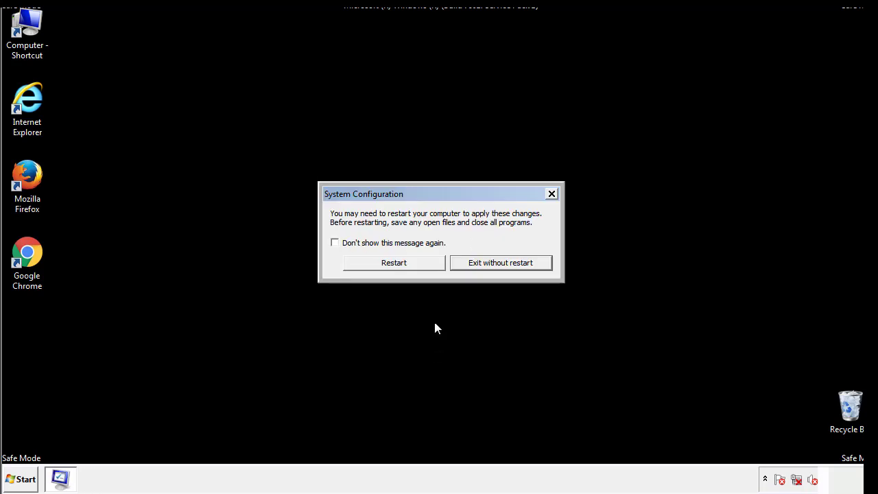
pyautogui.click(406, 267)
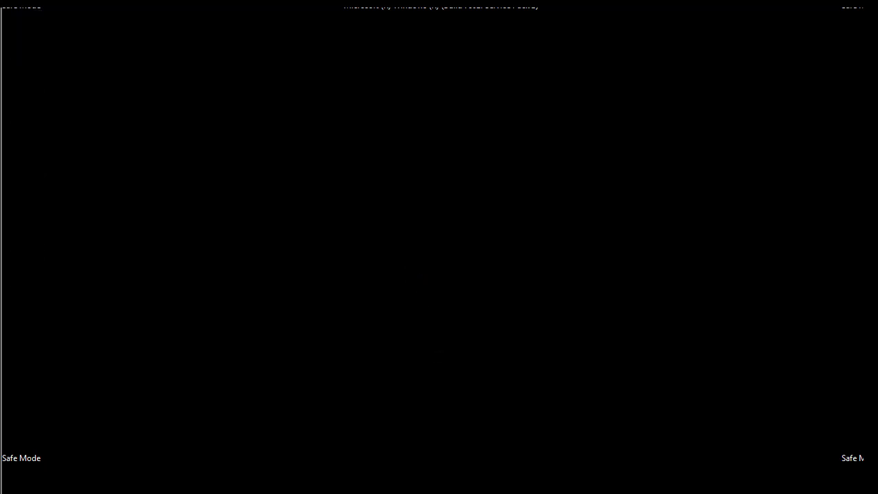